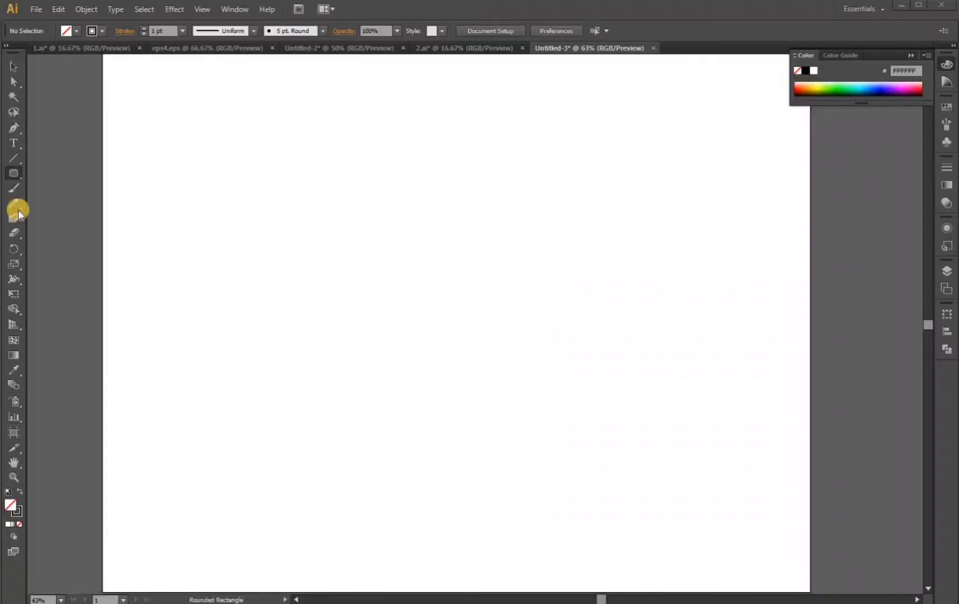
Draw a rounded square at the page centre with the Rounded Rectangle Tool.
{"action": "left_click", "coordinate": [15, 171]}
{"action": "left_click_drag", "start_coordinate": [16, 174], "coordinate": [61, 188]}
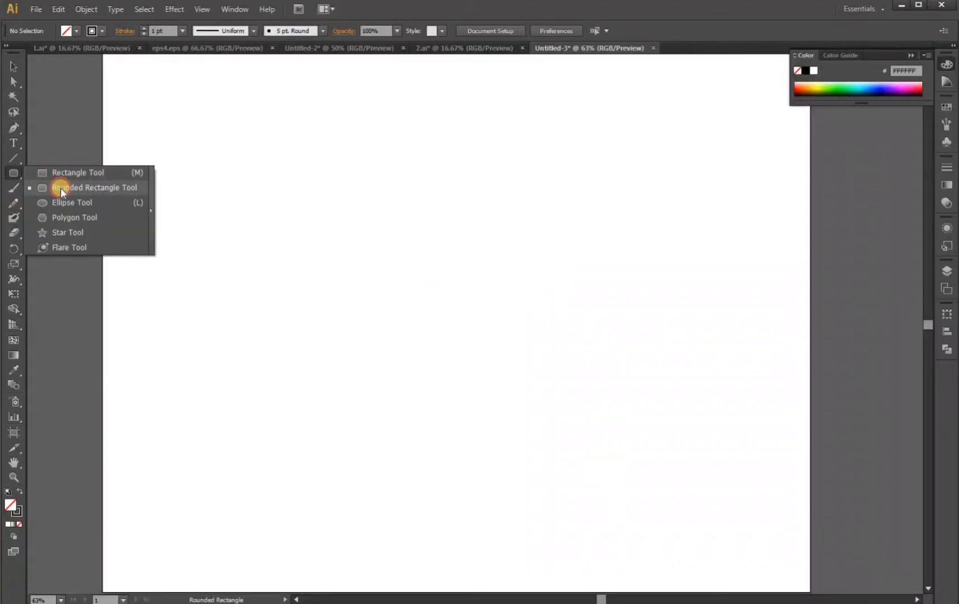
{"action": "left_click_drag", "start_coordinate": [471, 301], "coordinate": [582, 368]}
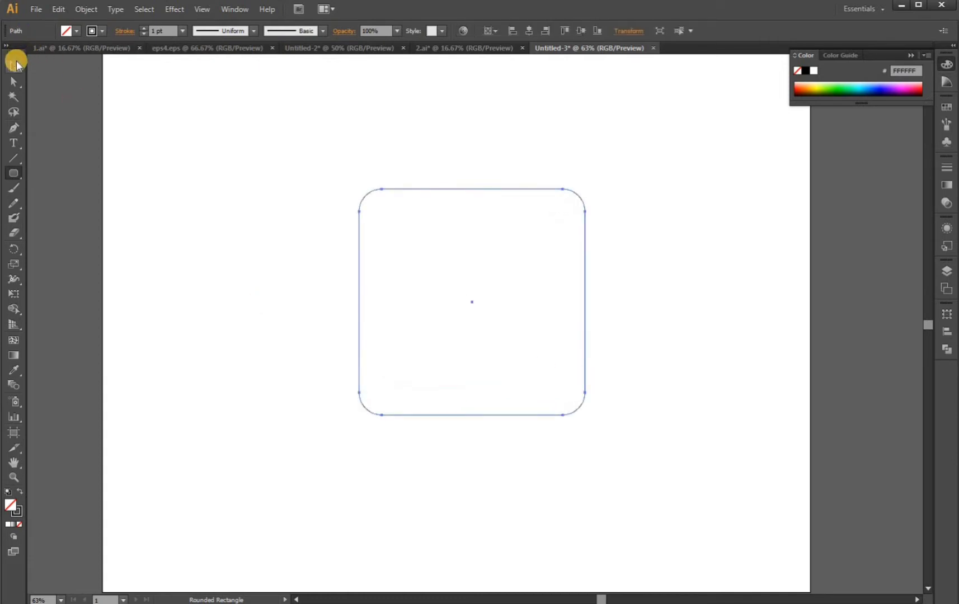
Rotate the rounded square 45° into a diamond and shrink it evenly about its centre.
{"action": "left_click", "coordinate": [13, 66]}
{"action": "left_click_drag", "start_coordinate": [591, 185], "coordinate": [608, 299]}
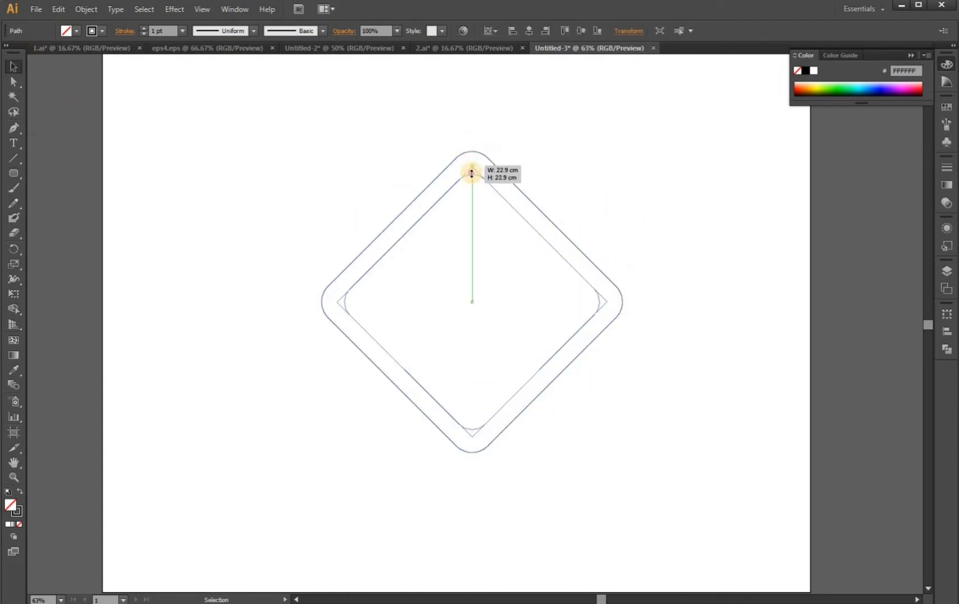
{"action": "left_click_drag", "start_coordinate": [474, 142], "coordinate": [472, 180]}
{"action": "left_click", "coordinate": [594, 331]}
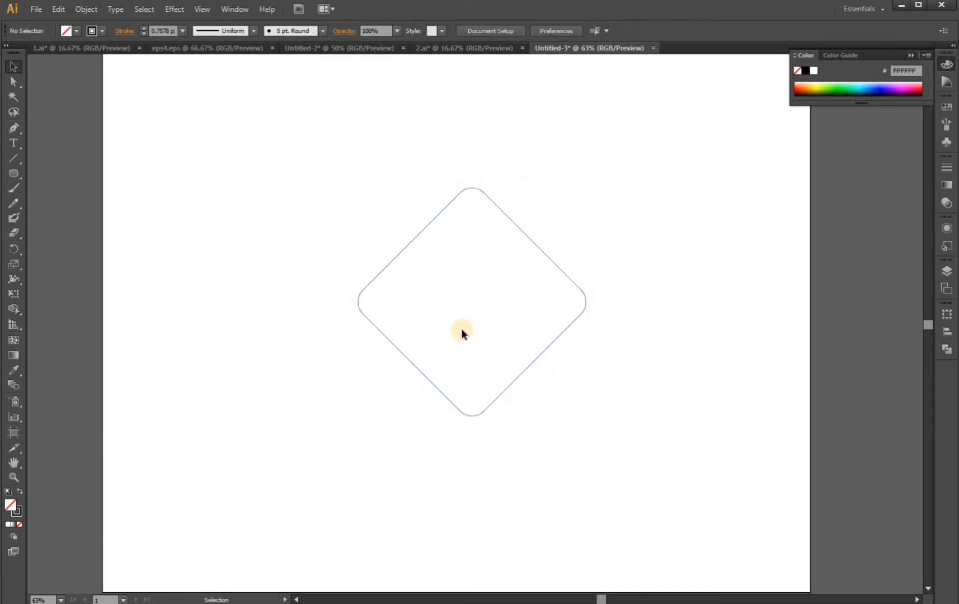
Swap fill and stroke so the diamond is solid black with no outline.
{"action": "left_click", "coordinate": [382, 330]}
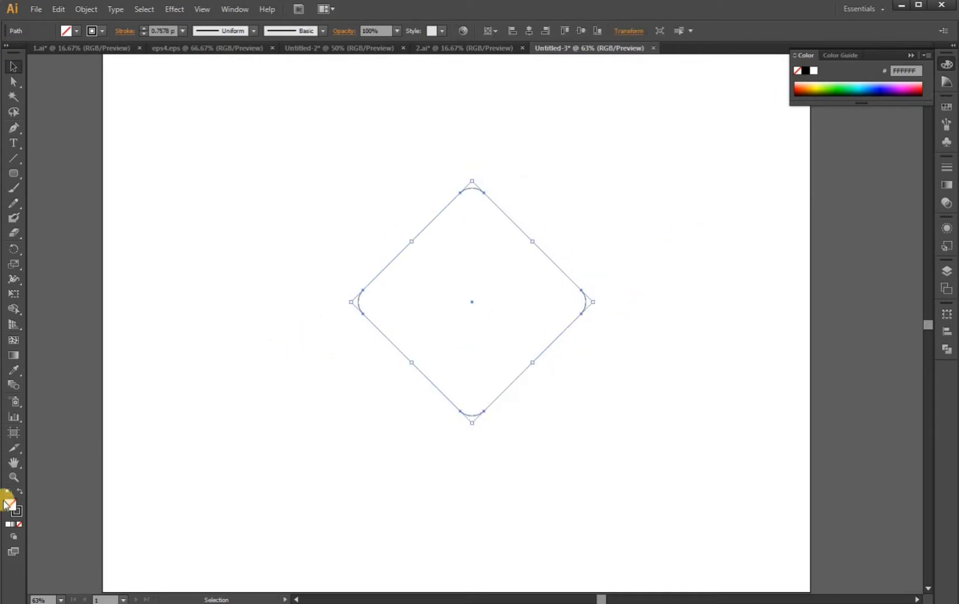
{"action": "left_click", "coordinate": [21, 493]}
{"action": "left_click", "coordinate": [287, 456]}
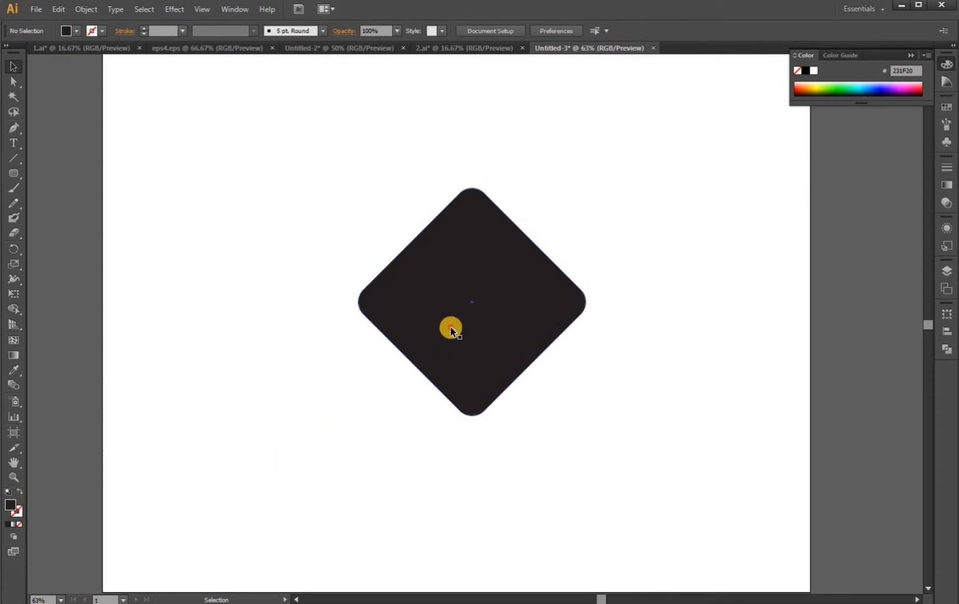
{"action": "left_click", "coordinate": [449, 326]}
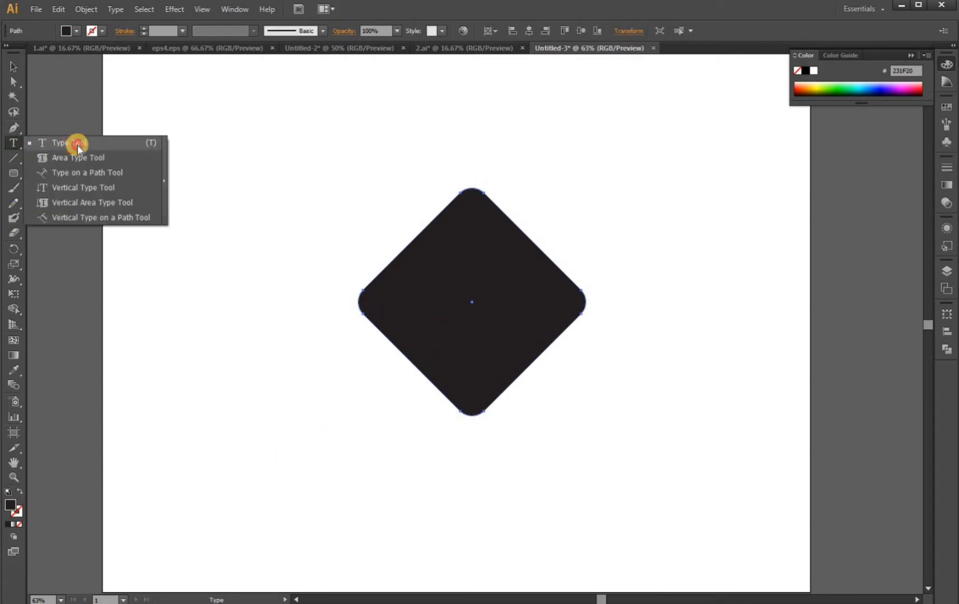
Type a letter V and enlarge it over the diamond to span its height.
{"action": "left_click", "coordinate": [73, 144]}
{"action": "left_click", "coordinate": [242, 193]}
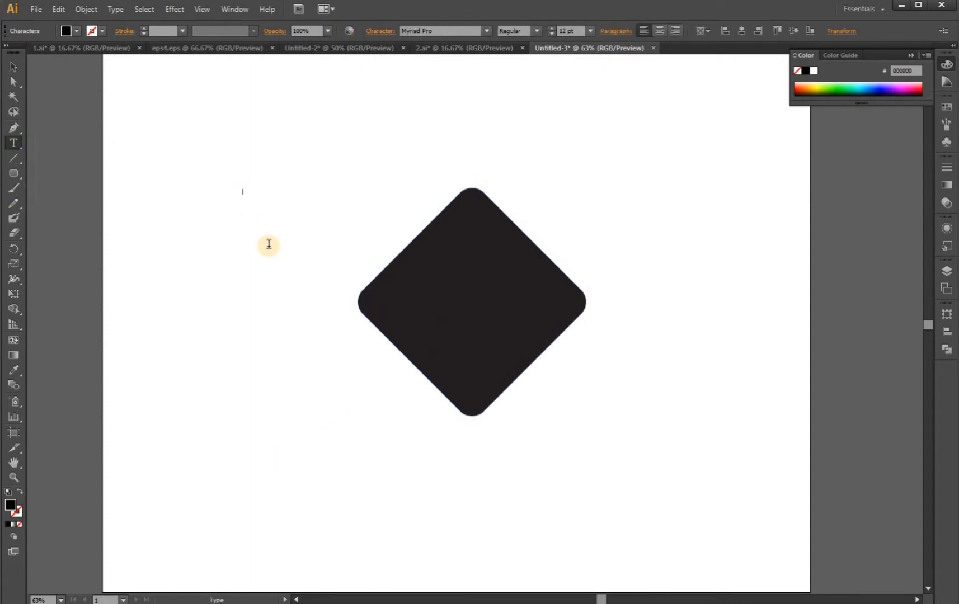
{"action": "left_click", "coordinate": [13, 67]}
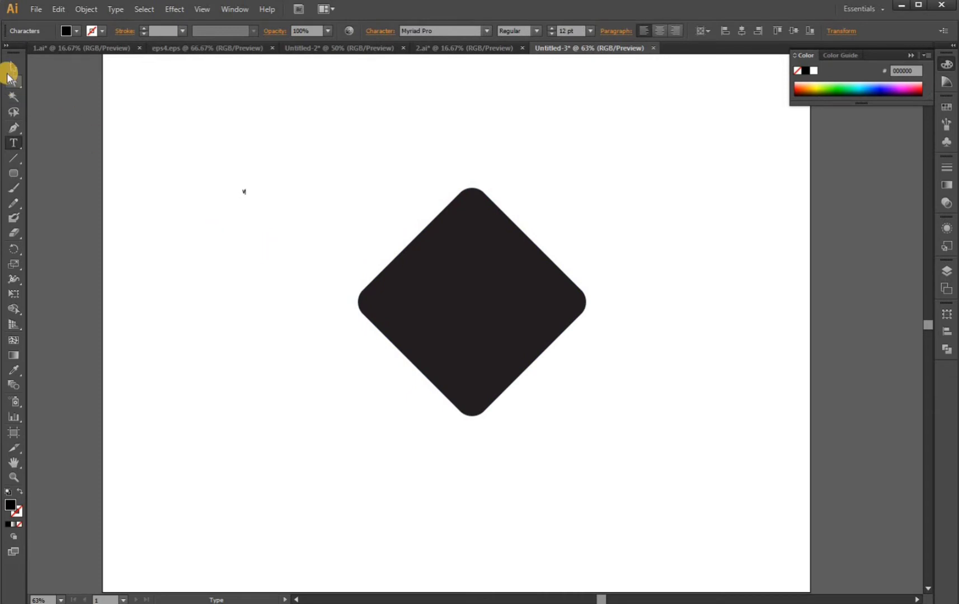
{"action": "left_click_drag", "start_coordinate": [249, 187], "coordinate": [272, 138]}
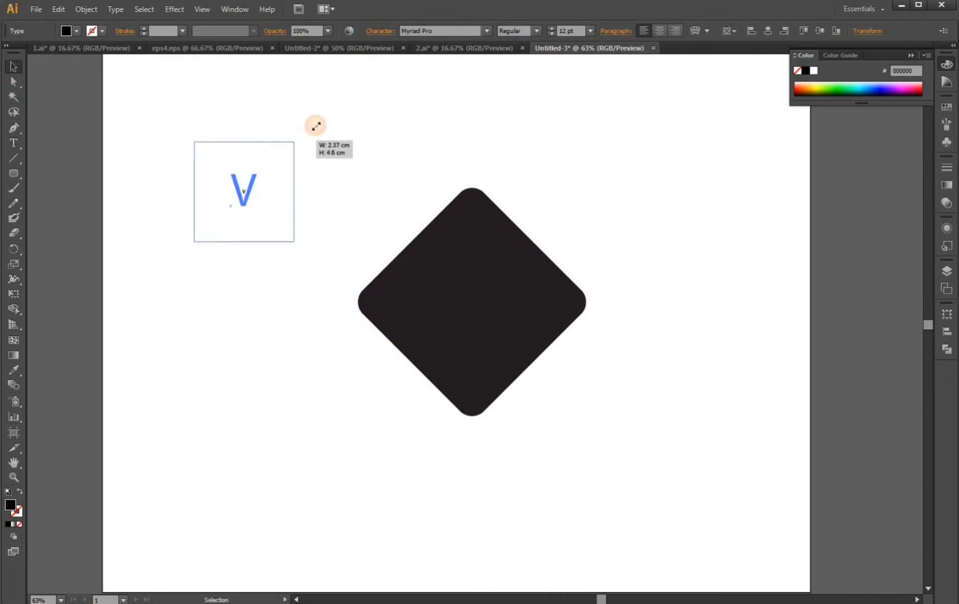
{"action": "mouse_move", "coordinate": [253, 188]}
{"action": "left_mouse_down"}
{"action": "mouse_move", "coordinate": [281, 234]}
{"action": "mouse_move", "coordinate": [306, 143]}
{"action": "mouse_move", "coordinate": [297, 145]}
{"action": "left_mouse_up"}
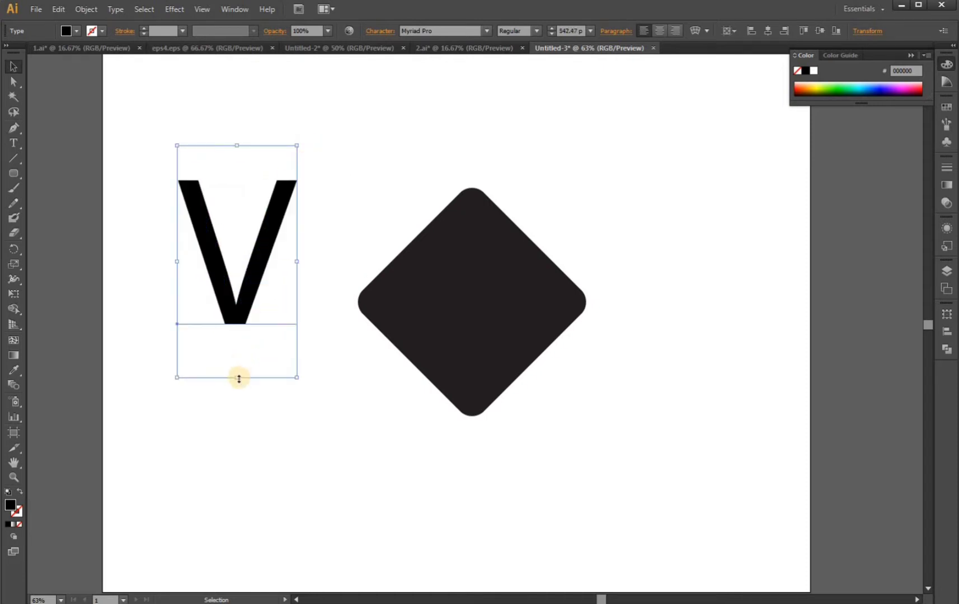
{"action": "left_click_drag", "start_coordinate": [239, 378], "coordinate": [242, 440]}
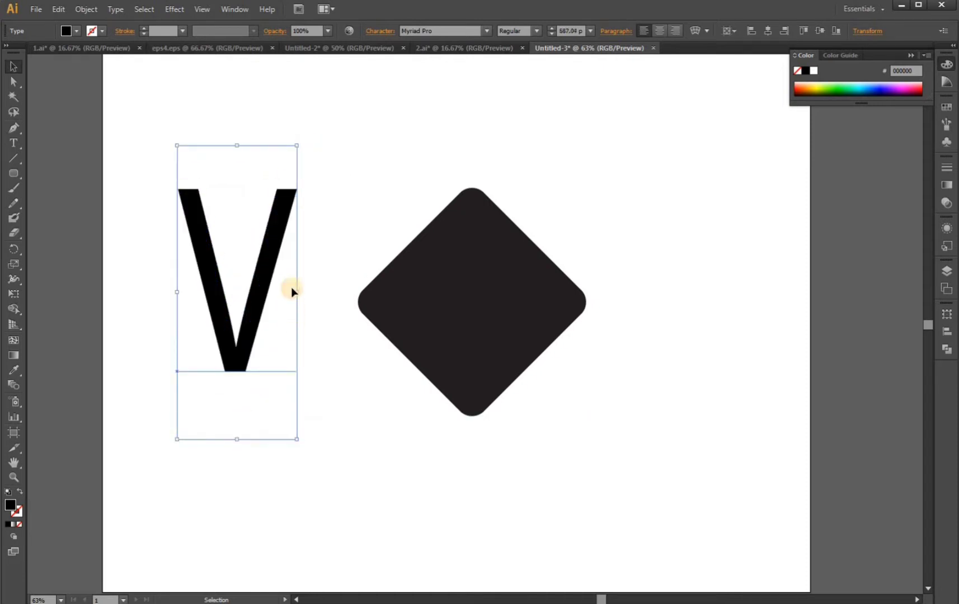
{"action": "mouse_move", "coordinate": [299, 294]}
{"action": "left_mouse_down"}
{"action": "mouse_move", "coordinate": [496, 333]}
{"action": "mouse_move", "coordinate": [486, 342]}
{"action": "left_mouse_up"}
{"action": "left_click_drag", "start_coordinate": [542, 199], "coordinate": [550, 180]}
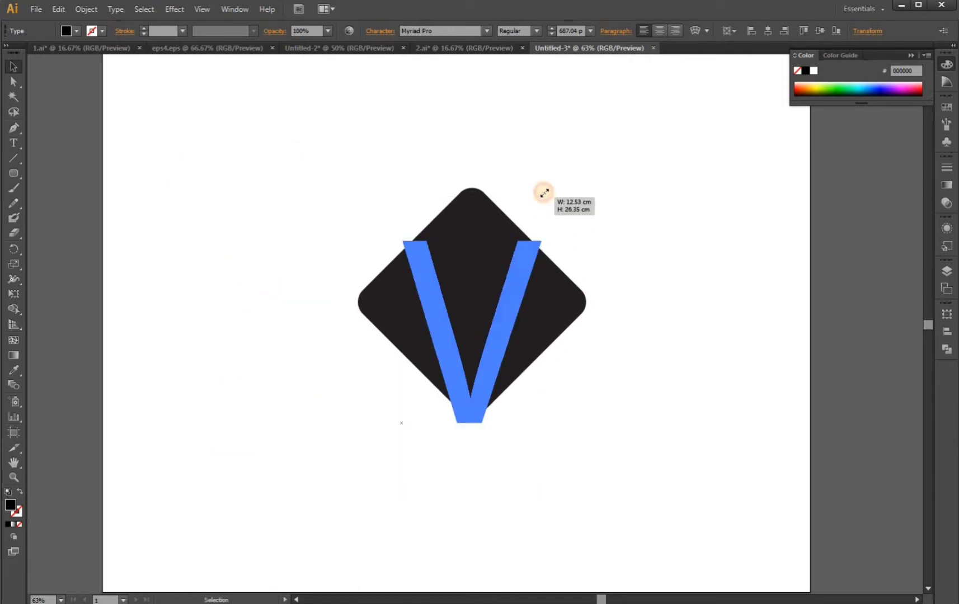
Convert the V text into outlined shapes with Create Outlines.
{"action": "right_click", "coordinate": [516, 295]}
{"action": "left_click", "coordinate": [580, 379]}
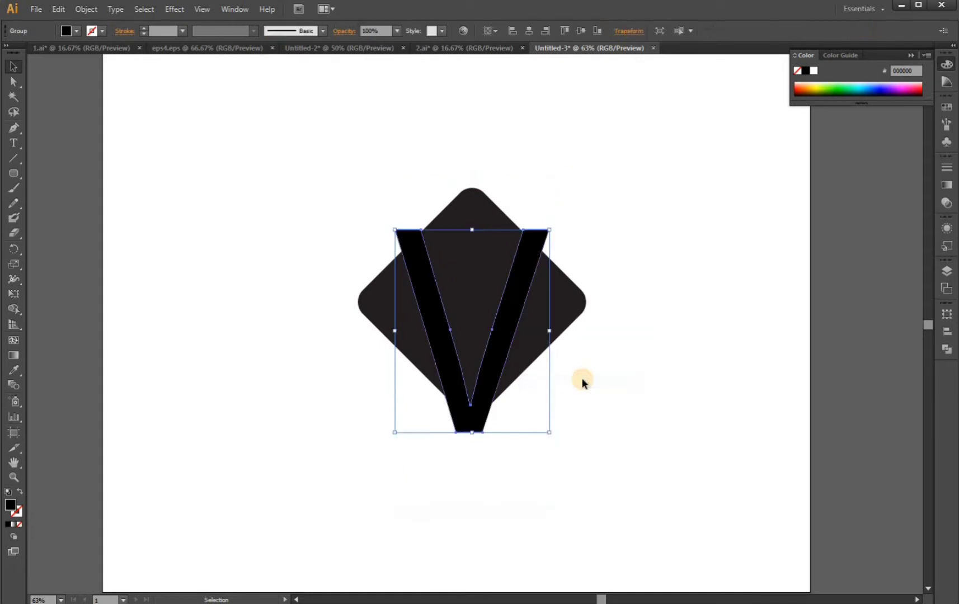
{"action": "left_click", "coordinate": [507, 343]}
Centre the V on the diamond, then nudge the V slightly downward.
{"action": "left_click", "coordinate": [576, 301], "text": "shift"}
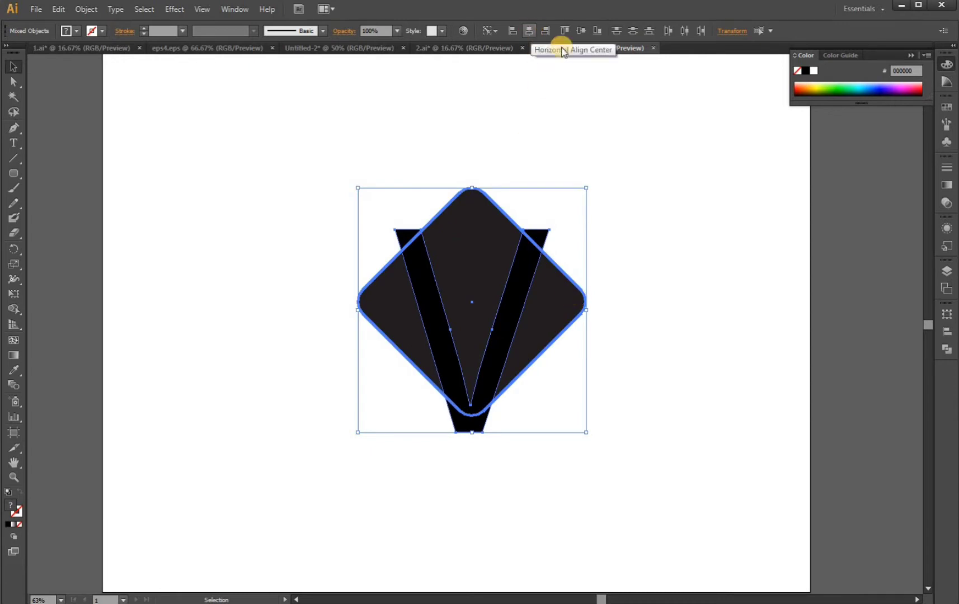
{"action": "left_click", "coordinate": [580, 31]}
{"action": "left_click", "coordinate": [567, 234]}
{"action": "left_click", "coordinate": [533, 218]}
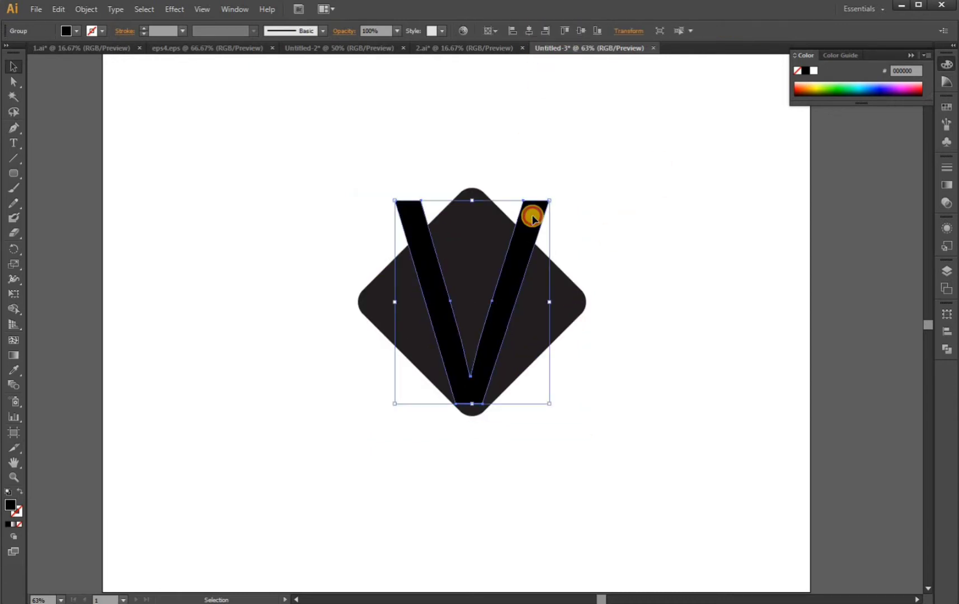
{"action": "left_click_drag", "start_coordinate": [533, 218], "coordinate": [530, 234]}
{"action": "left_click", "coordinate": [560, 204]}
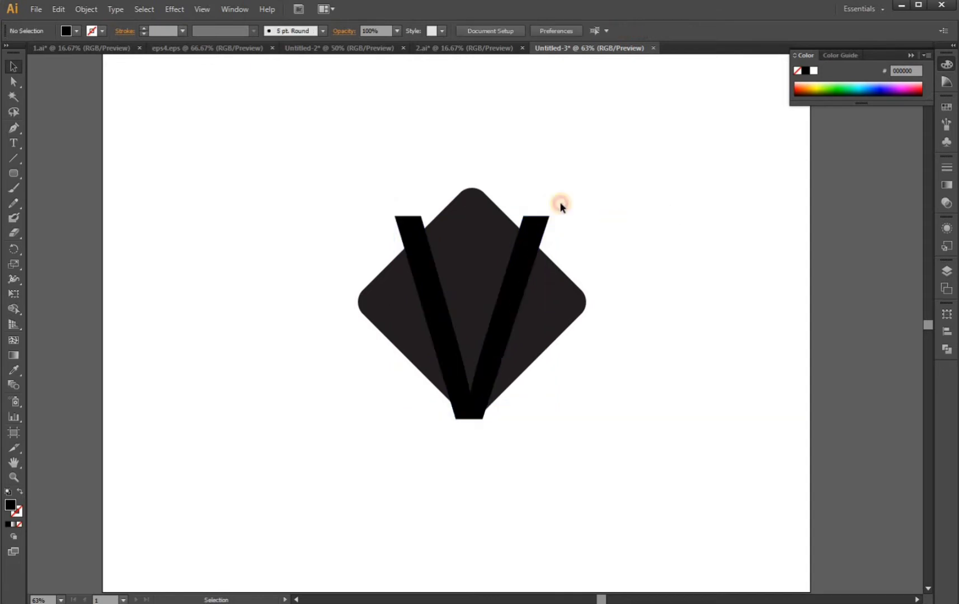
Subtract the V from the diamond with Pathfinder Minus Front.
{"action": "left_click_drag", "start_coordinate": [350, 168], "coordinate": [584, 332]}
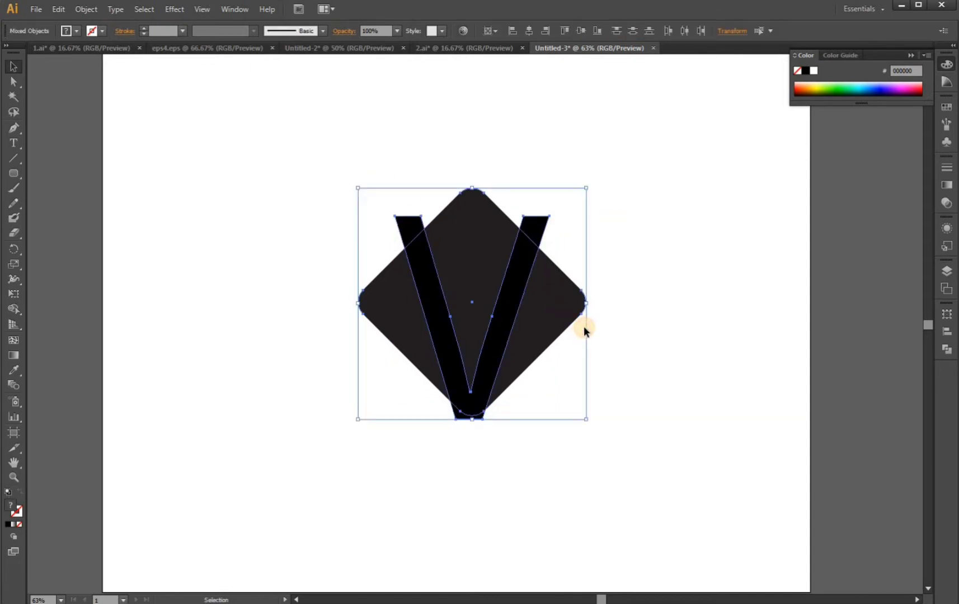
{"action": "left_click", "coordinate": [943, 352]}
{"action": "left_click", "coordinate": [822, 334]}
{"action": "left_click", "coordinate": [656, 358]}
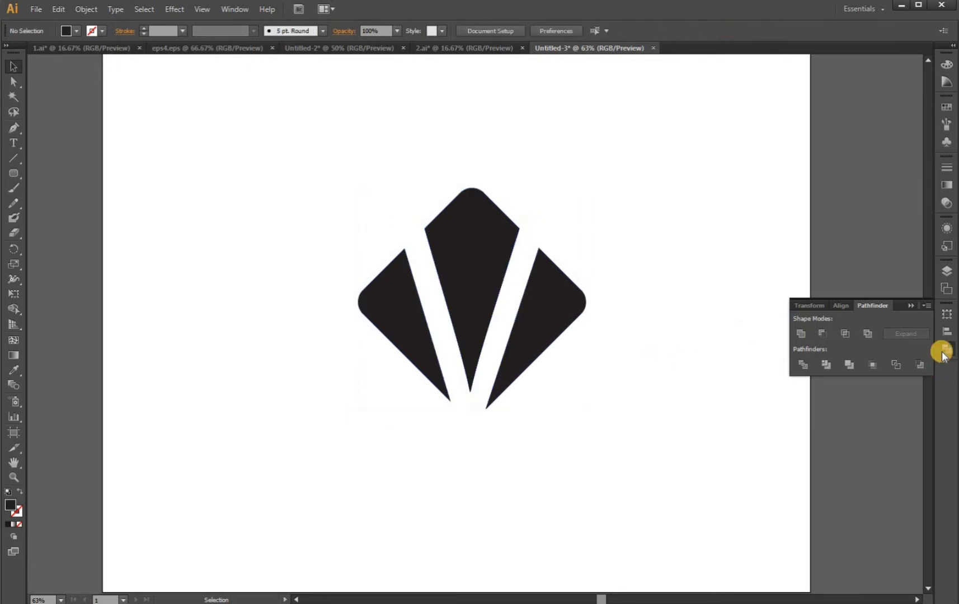
{"action": "left_click", "coordinate": [908, 305]}
Ungroup the cut diamond into three separate facets.
{"action": "left_click", "coordinate": [490, 251]}
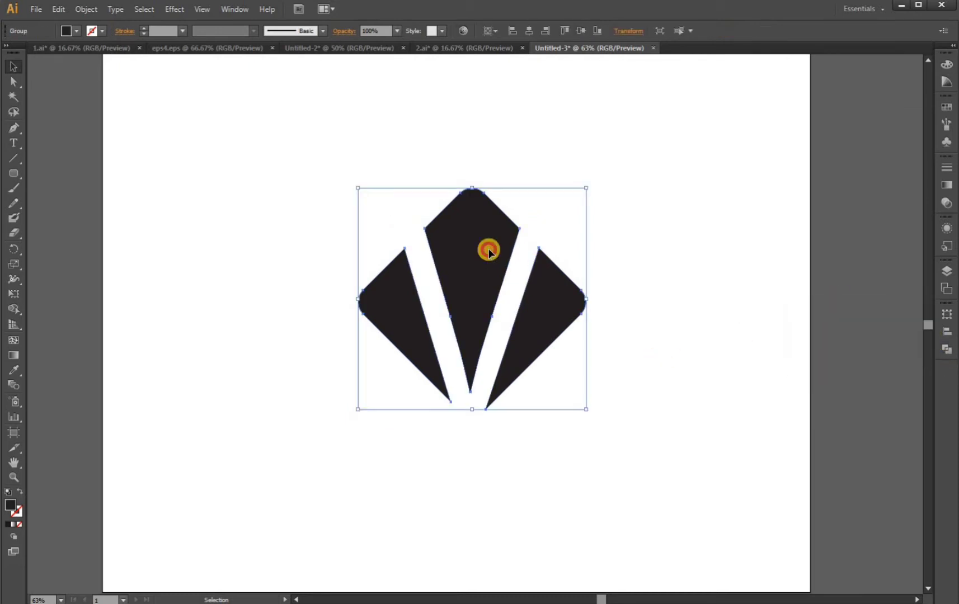
{"action": "right_click", "coordinate": [490, 252]}
{"action": "left_click", "coordinate": [551, 323]}
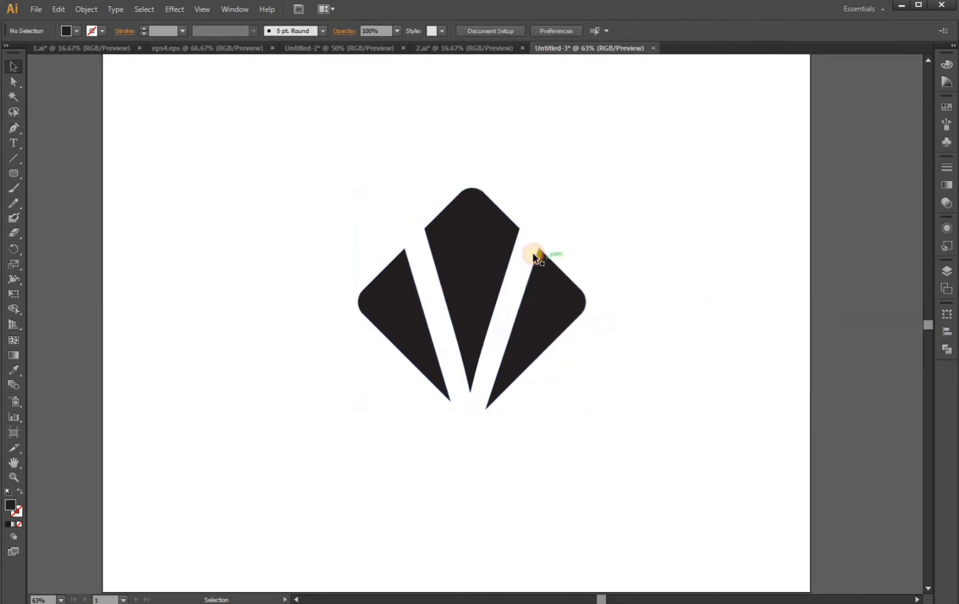
{"action": "left_click", "coordinate": [482, 242]}
Draw a vertical line up the middle facet's centre, extending past its top.
{"action": "left_click", "coordinate": [16, 160]}
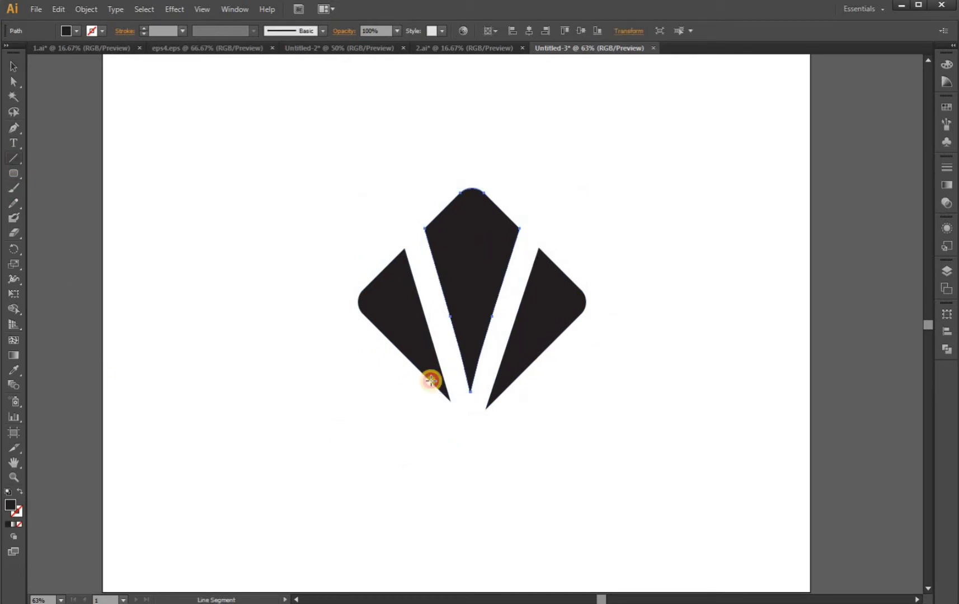
{"action": "key", "text": "ctrl+1"}
{"action": "scroll", "coordinate": [511, 198], "scroll_direction": "up", "scroll_amount": 1}
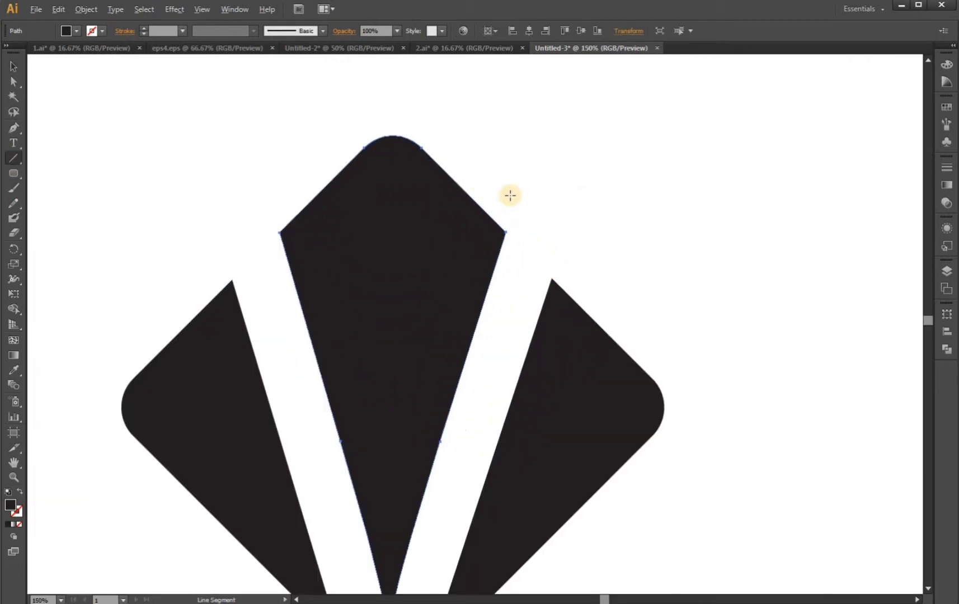
{"action": "scroll", "coordinate": [500, 203], "scroll_direction": "down", "scroll_amount": 1}
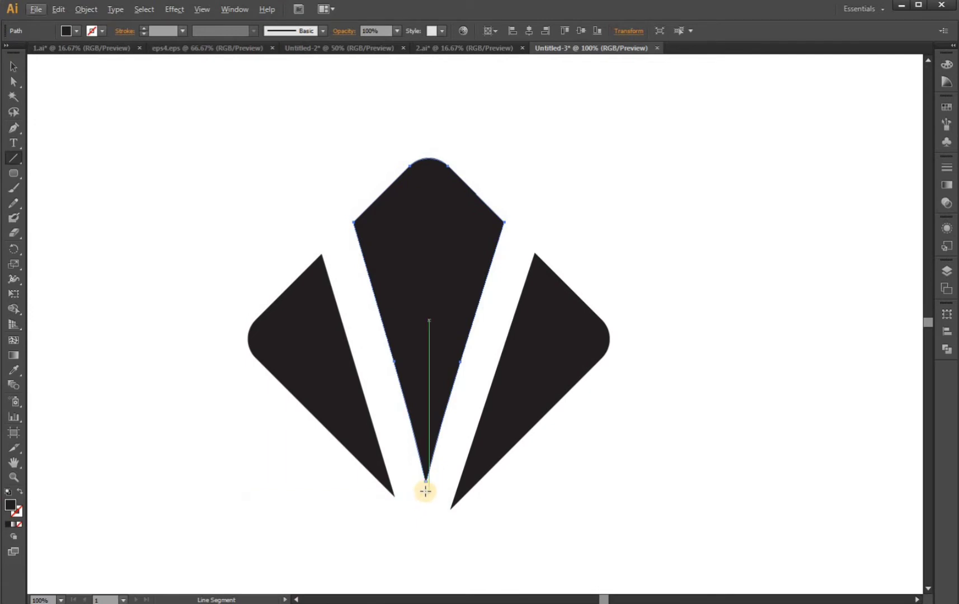
{"action": "scroll", "coordinate": [425, 492], "scroll_direction": "up", "scroll_amount": 2}
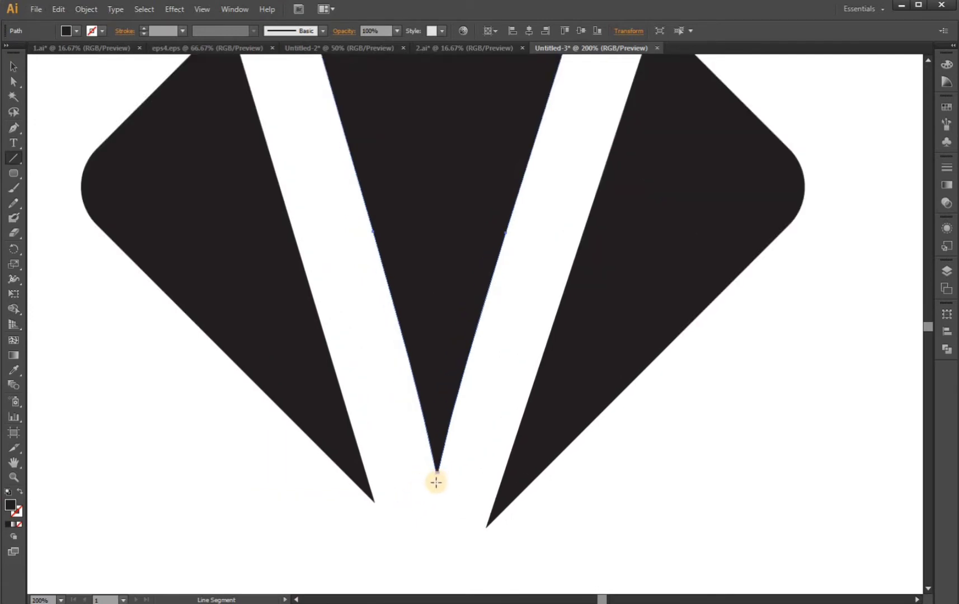
{"action": "left_click_drag", "start_coordinate": [437, 481], "coordinate": [475, 296]}
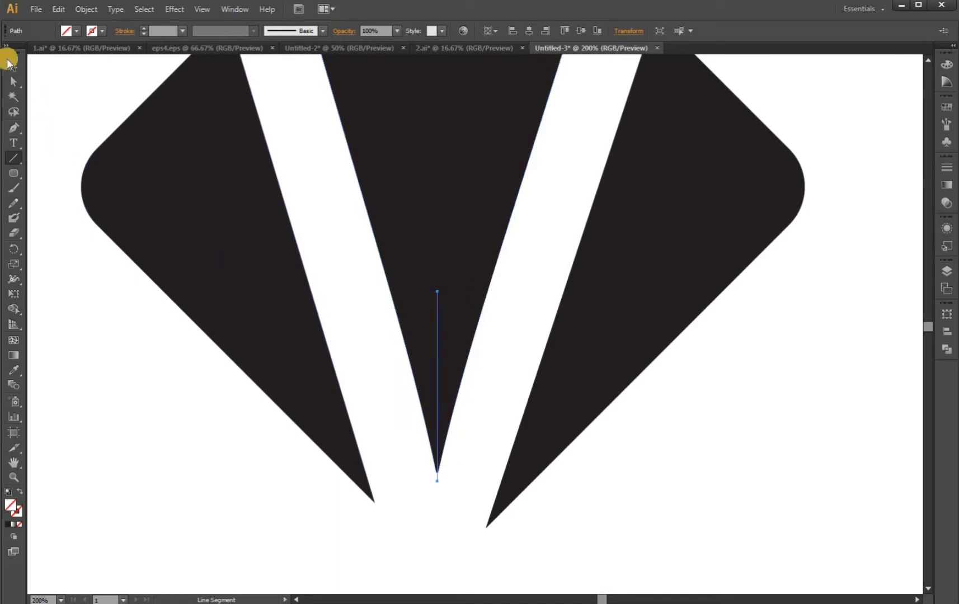
{"action": "left_click", "coordinate": [14, 68]}
{"action": "scroll", "coordinate": [452, 510], "scroll_direction": "down", "scroll_amount": 2}
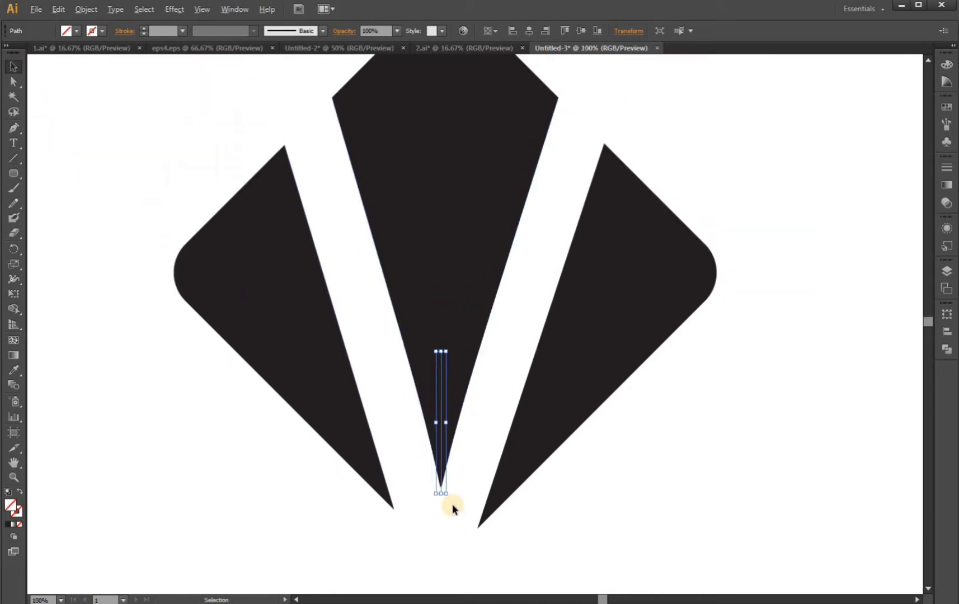
{"action": "left_click_drag", "start_coordinate": [445, 402], "coordinate": [497, 139]}
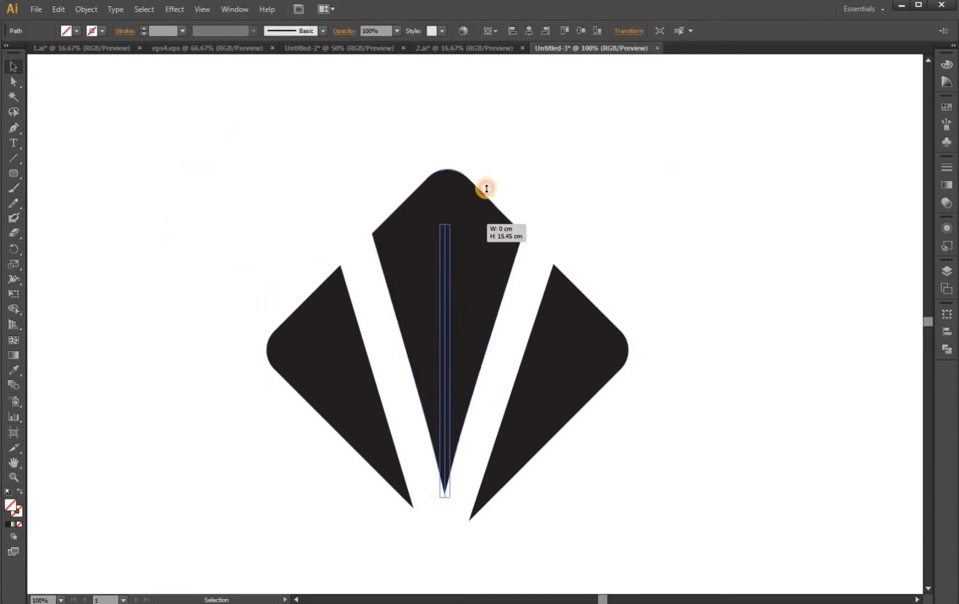
{"action": "left_click", "coordinate": [372, 161]}
Divide the middle facet along the line with Pathfinder Divide.
{"action": "left_click_drag", "start_coordinate": [355, 133], "coordinate": [554, 204]}
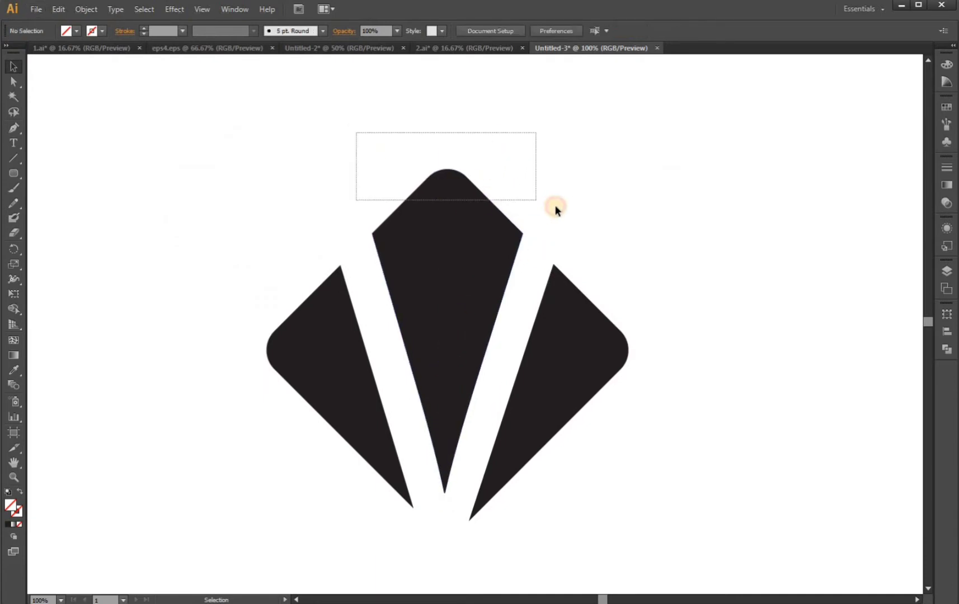
{"action": "left_click", "coordinate": [946, 349]}
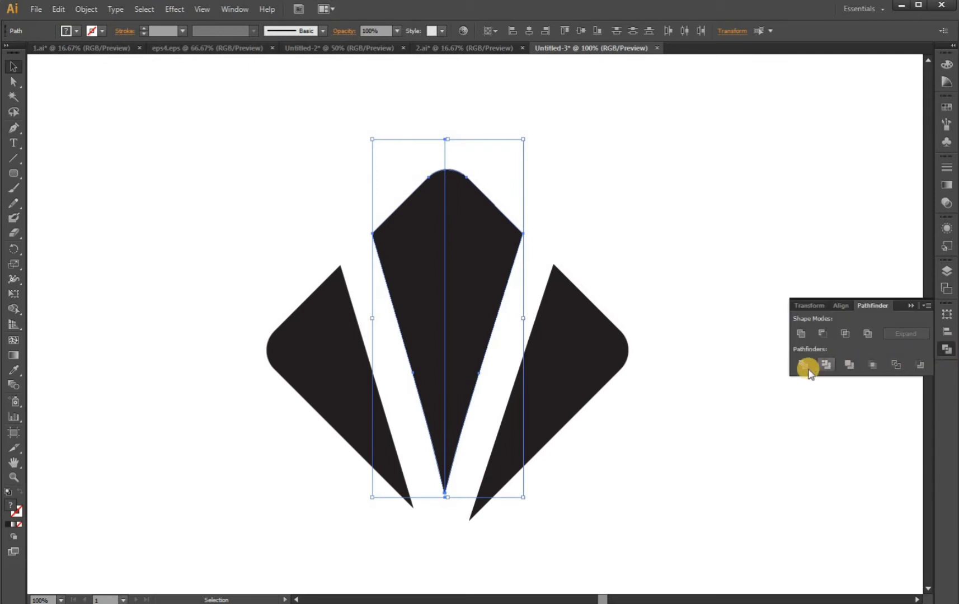
{"action": "left_click", "coordinate": [805, 369]}
{"action": "left_click", "coordinate": [657, 216]}
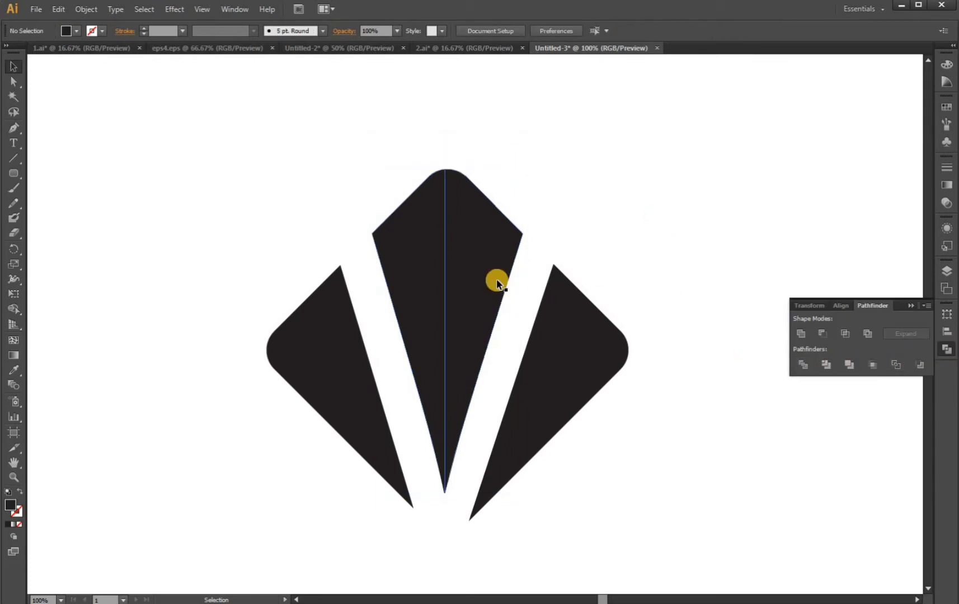
{"action": "left_click", "coordinate": [912, 305]}
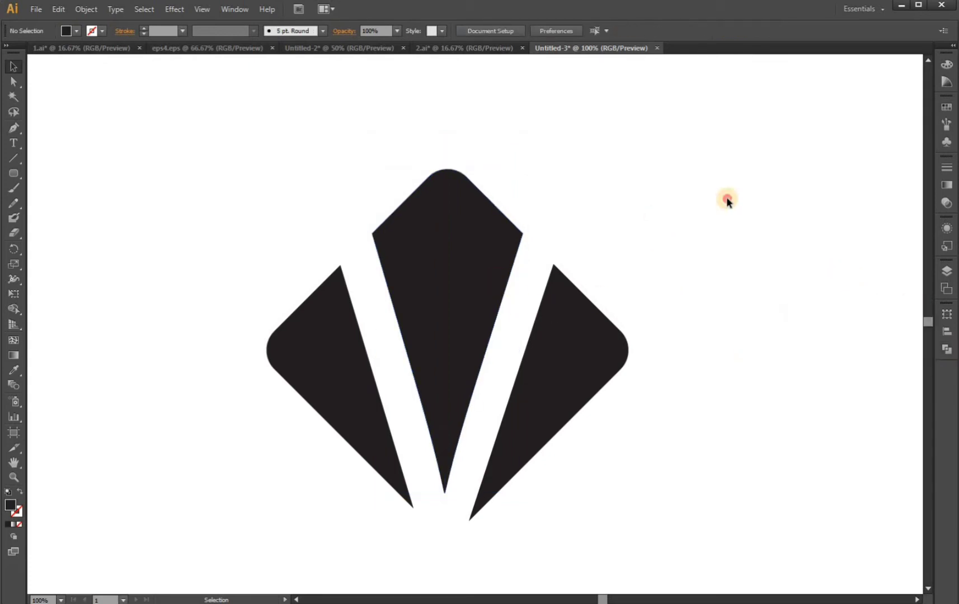
{"action": "left_click", "coordinate": [503, 245]}
Apply a white-to-black linear gradient to the middle halves and ungroup them.
{"action": "left_click", "coordinate": [947, 185]}
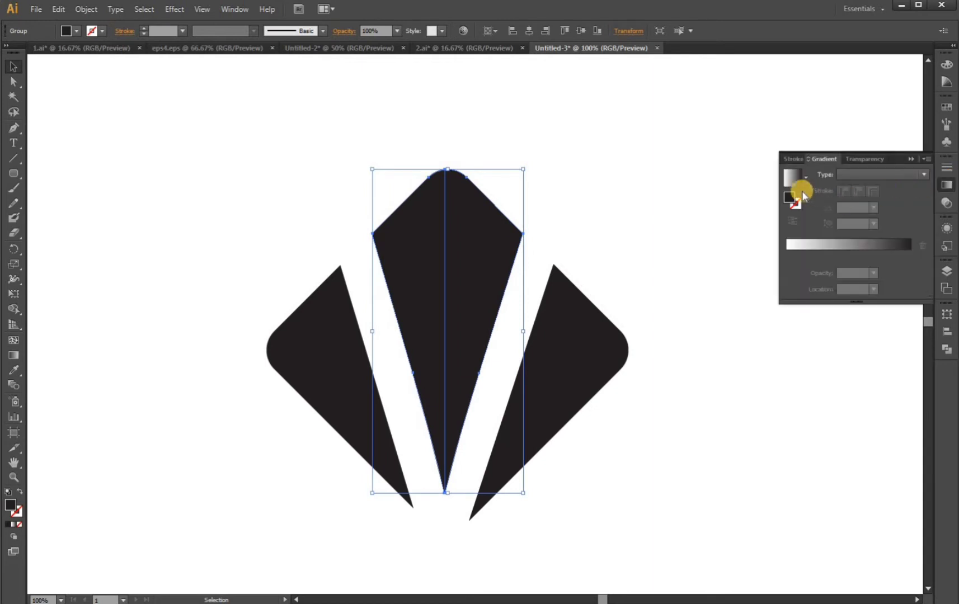
{"action": "left_click", "coordinate": [792, 179]}
{"action": "left_click", "coordinate": [493, 184]}
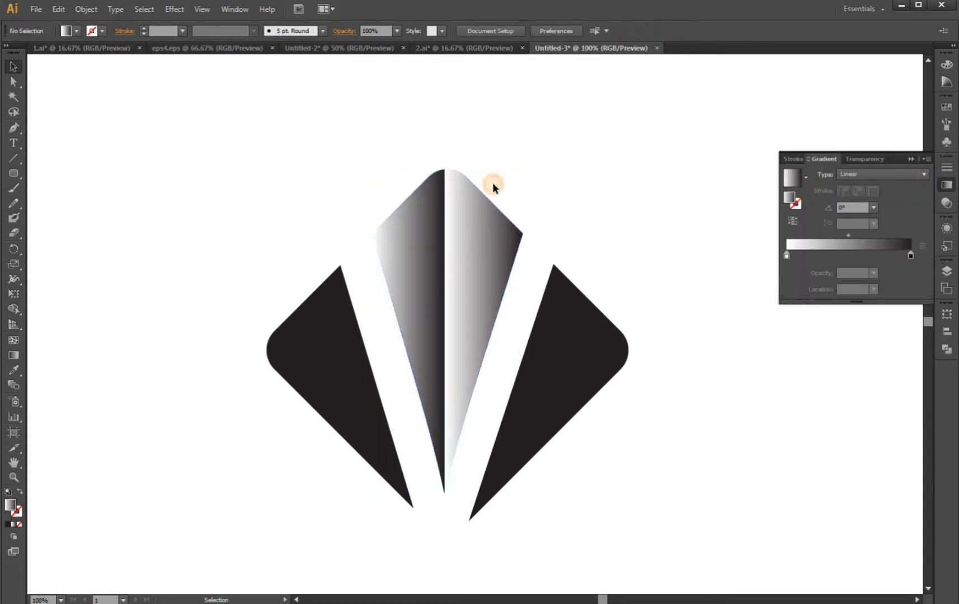
{"action": "left_click", "coordinate": [484, 214]}
{"action": "right_click", "coordinate": [493, 211]}
{"action": "left_click", "coordinate": [536, 289]}
Restore solid black on the left half with the Eyedropper, sampling a black facet.
{"action": "left_click", "coordinate": [593, 226]}
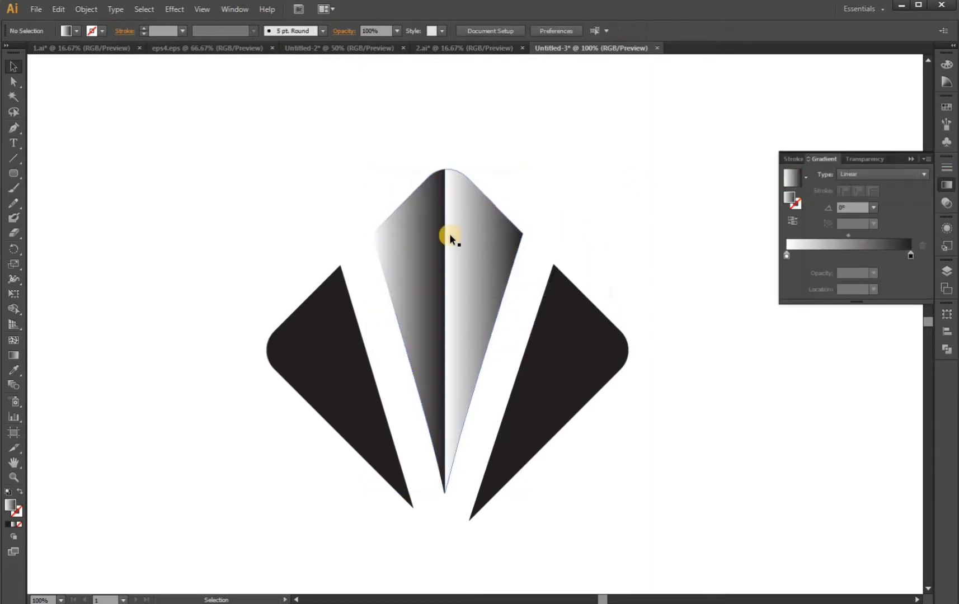
{"action": "double_click", "coordinate": [428, 236]}
{"action": "key", "text": "i"}
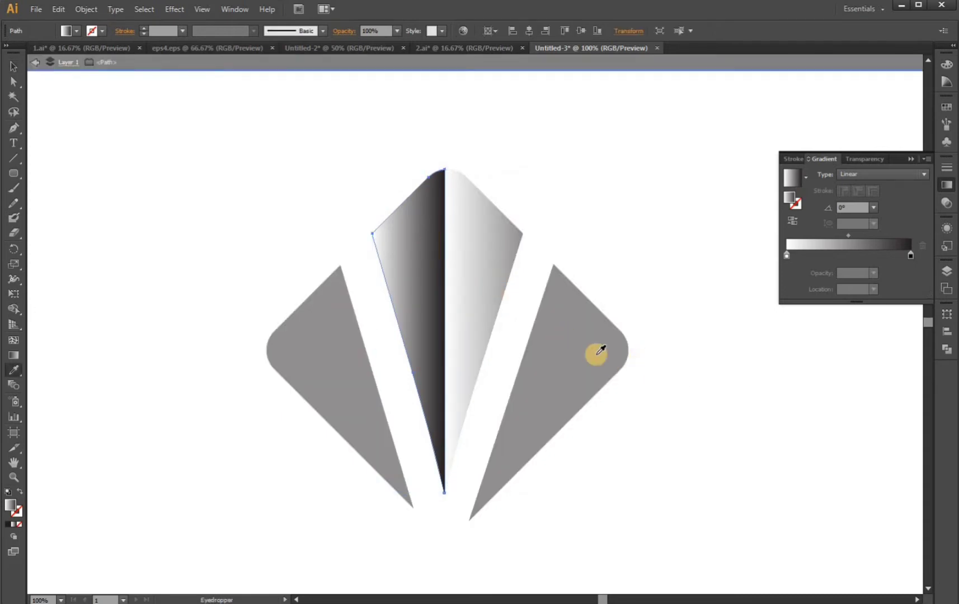
{"action": "left_click", "coordinate": [596, 354]}
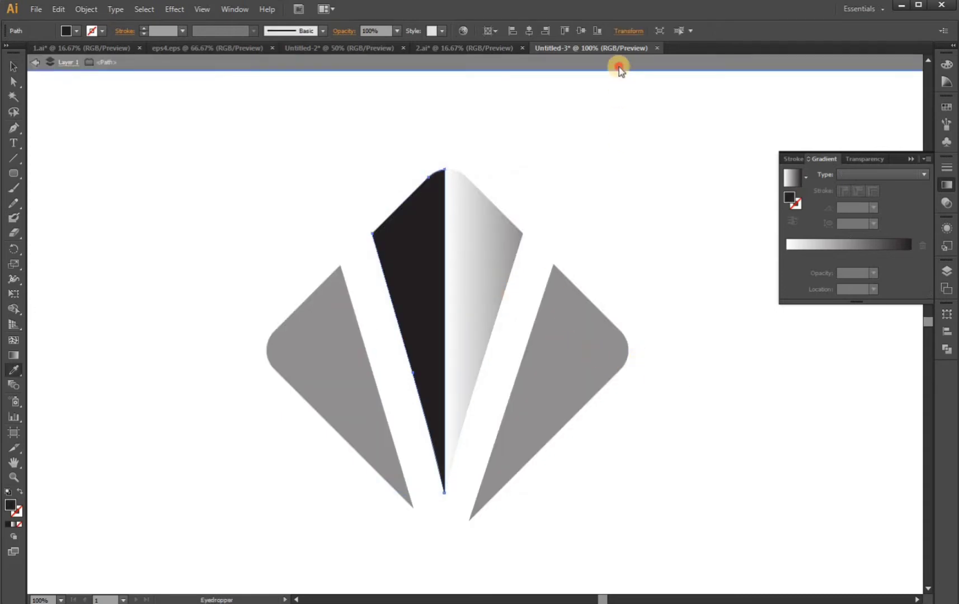
{"action": "left_click", "coordinate": [619, 67]}
{"action": "left_click", "coordinate": [13, 67]}
{"action": "left_click", "coordinate": [488, 141]}
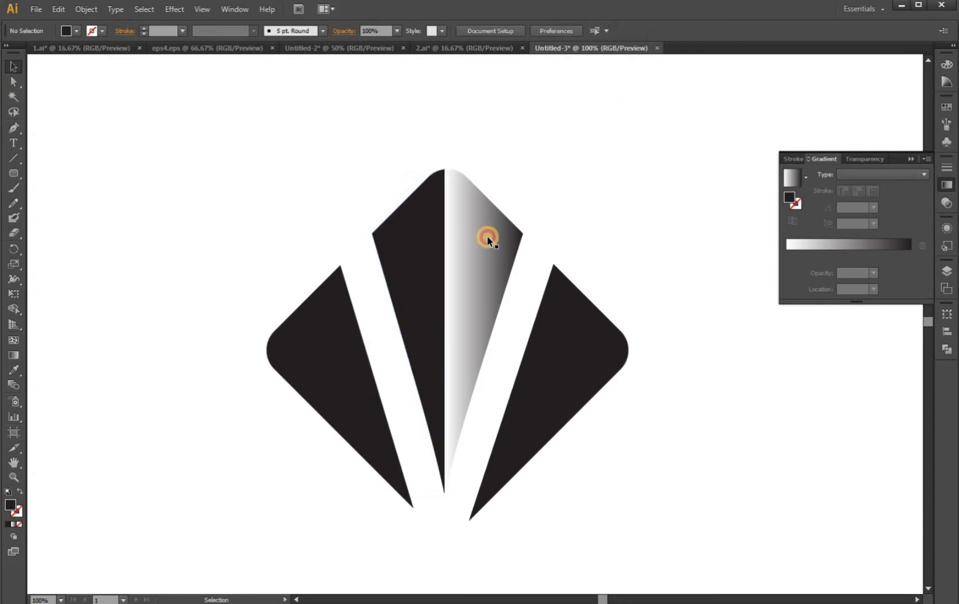
{"action": "left_click", "coordinate": [487, 239]}
Recolour both gradient stops with blue swatches, the right one a bright cyan.
{"action": "left_click", "coordinate": [910, 257]}
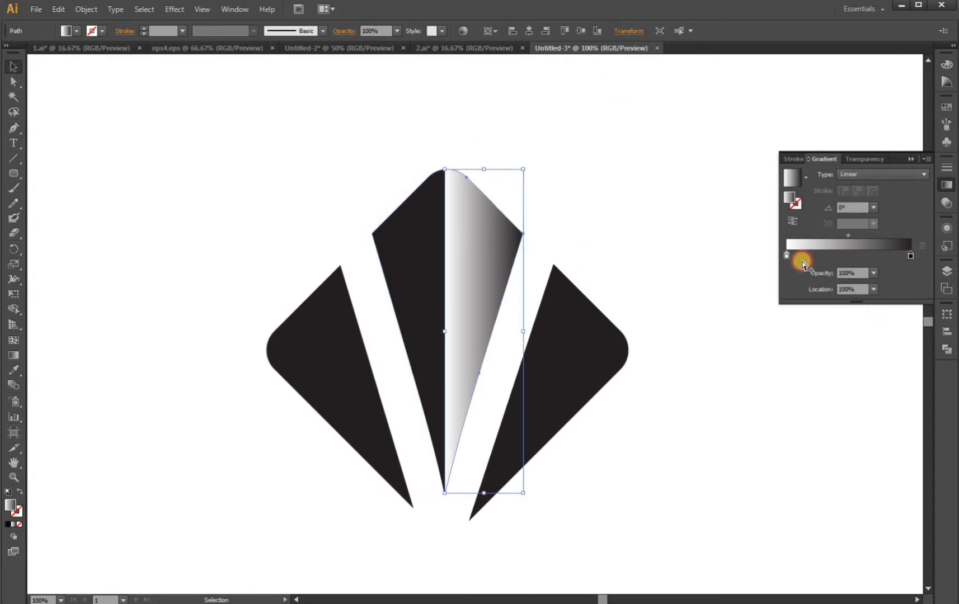
{"action": "double_click", "coordinate": [787, 256]}
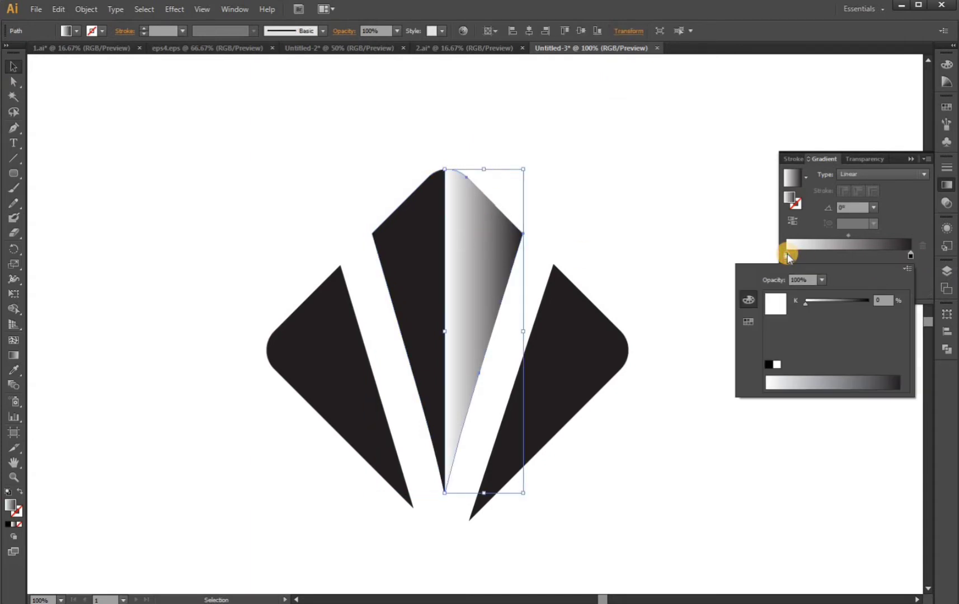
{"action": "left_click", "coordinate": [748, 322]}
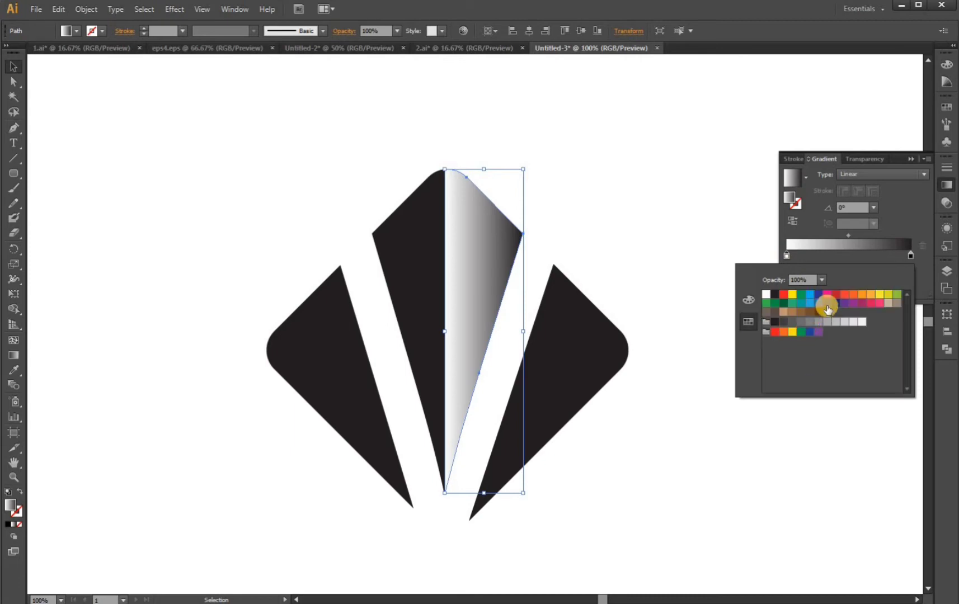
{"action": "left_click", "coordinate": [828, 303]}
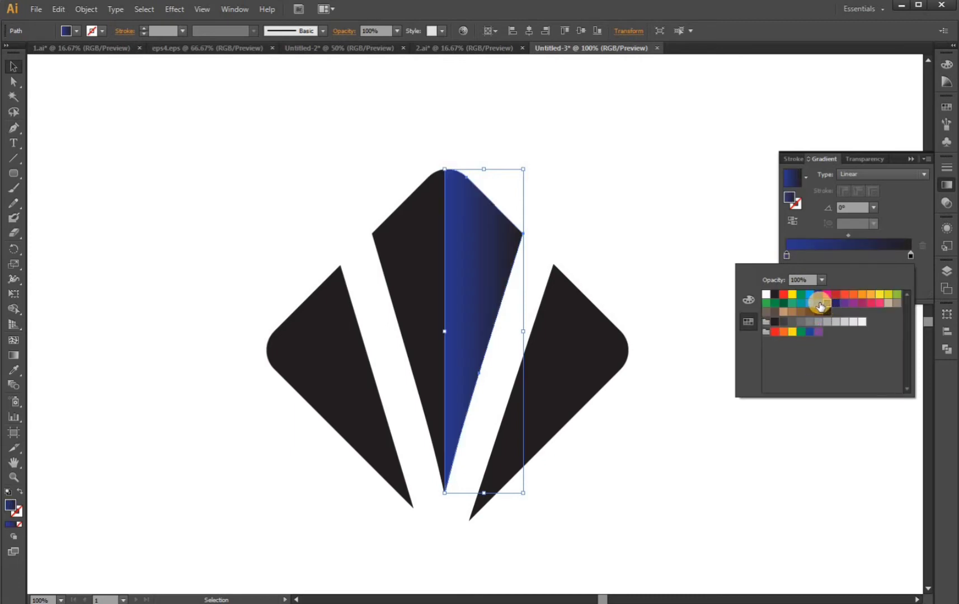
{"action": "left_click", "coordinate": [819, 304]}
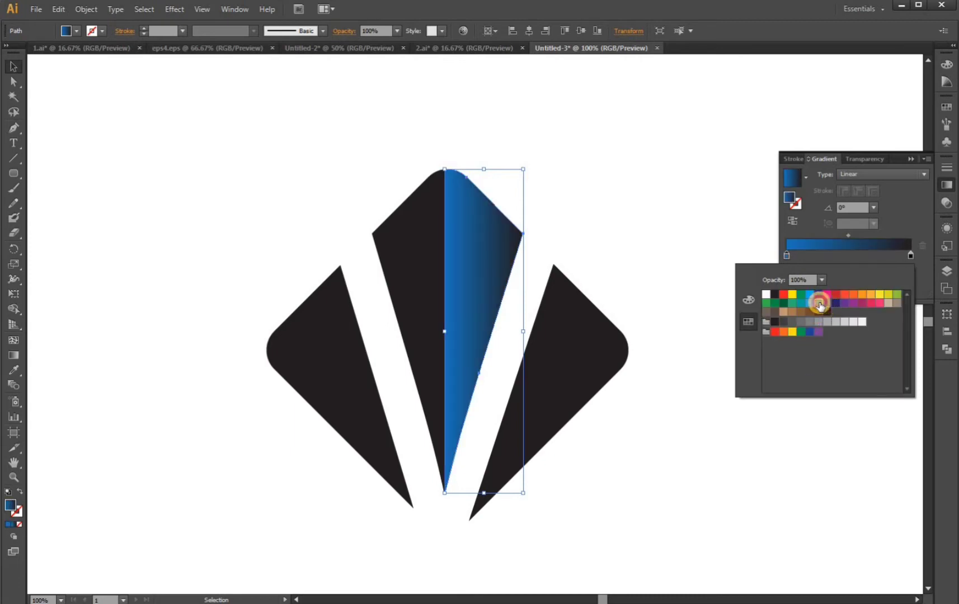
{"action": "double_click", "coordinate": [910, 255]}
{"action": "left_click", "coordinate": [813, 305]}
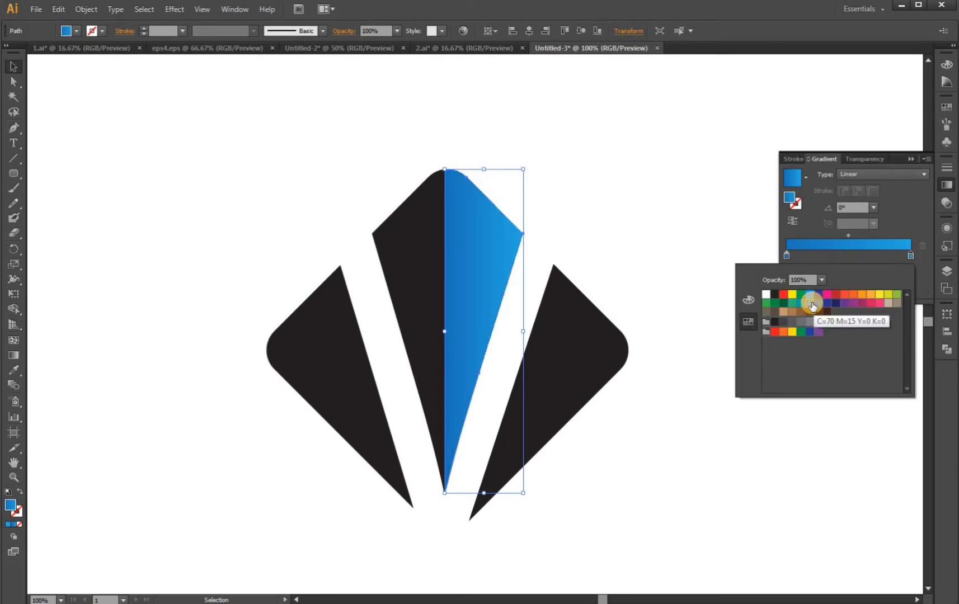
{"action": "left_click", "coordinate": [811, 295]}
Fine-tune the left gradient stop to deep blue RGB 28/102/176.
{"action": "left_click", "coordinate": [788, 256]}
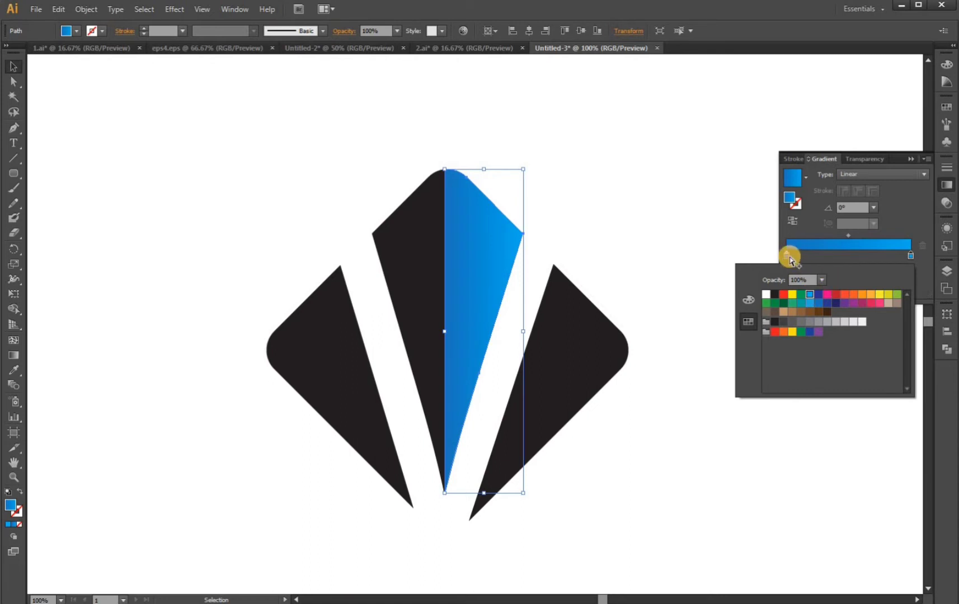
{"action": "double_click", "coordinate": [788, 256]}
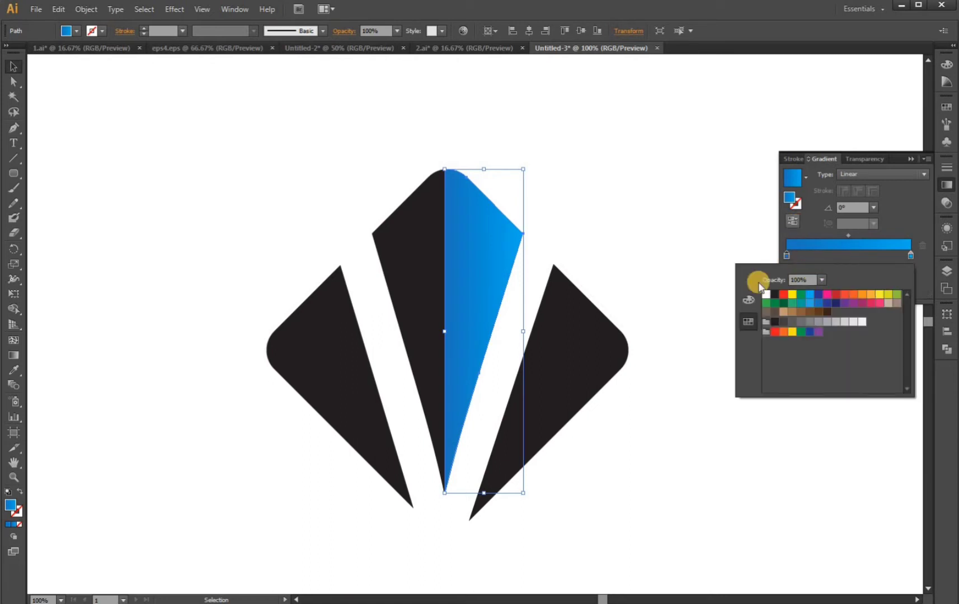
{"action": "left_click", "coordinate": [751, 300]}
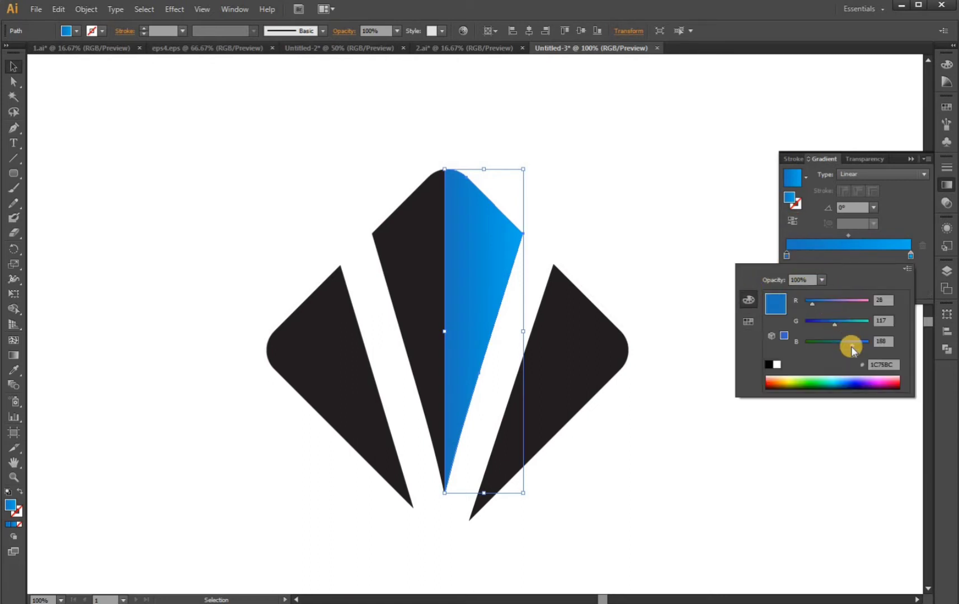
{"action": "left_click_drag", "start_coordinate": [868, 348], "coordinate": [851, 353]}
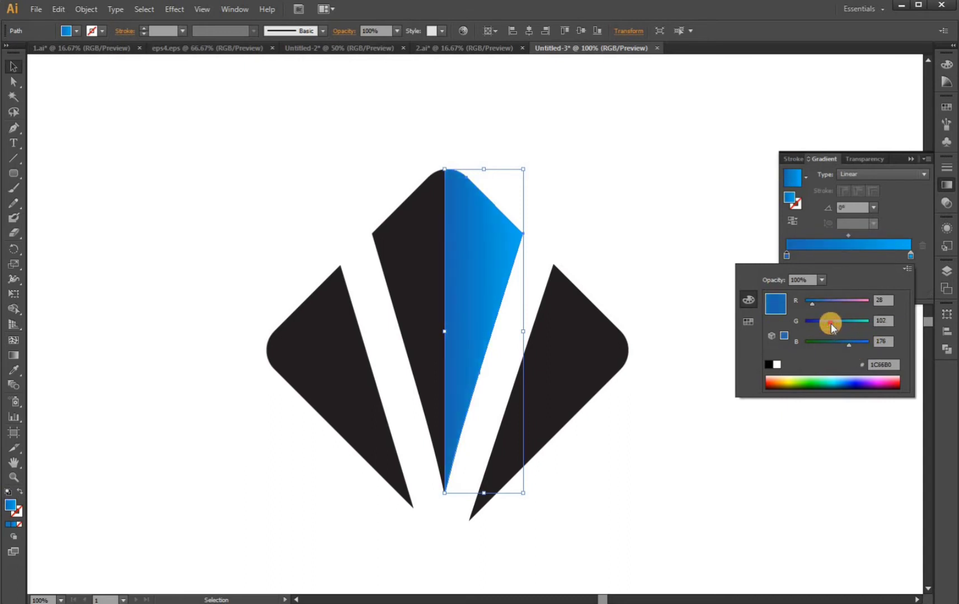
Copy the right half's blue gradient onto the black left half with the Eyedropper.
{"action": "left_click", "coordinate": [682, 240]}
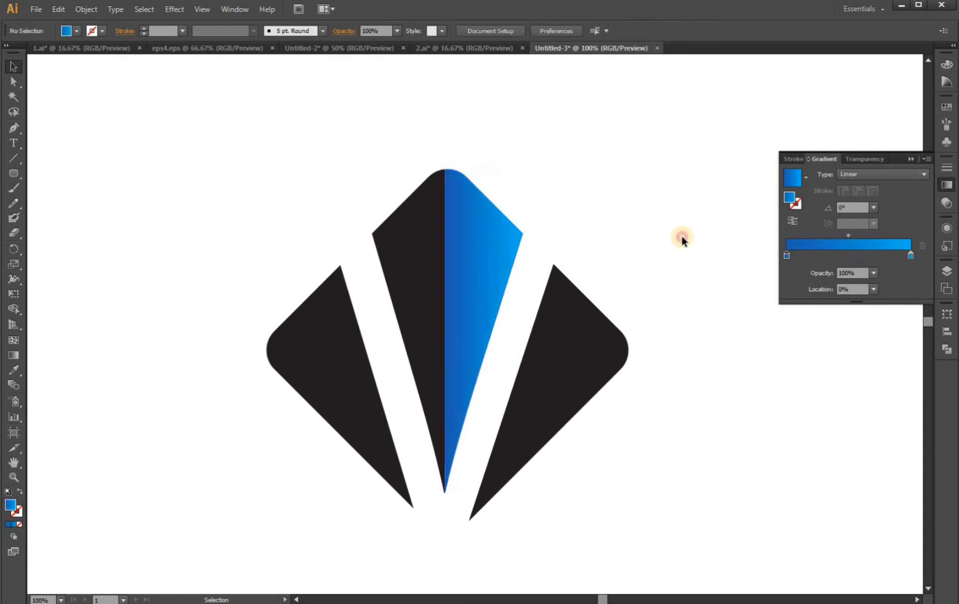
{"action": "left_click", "coordinate": [404, 267]}
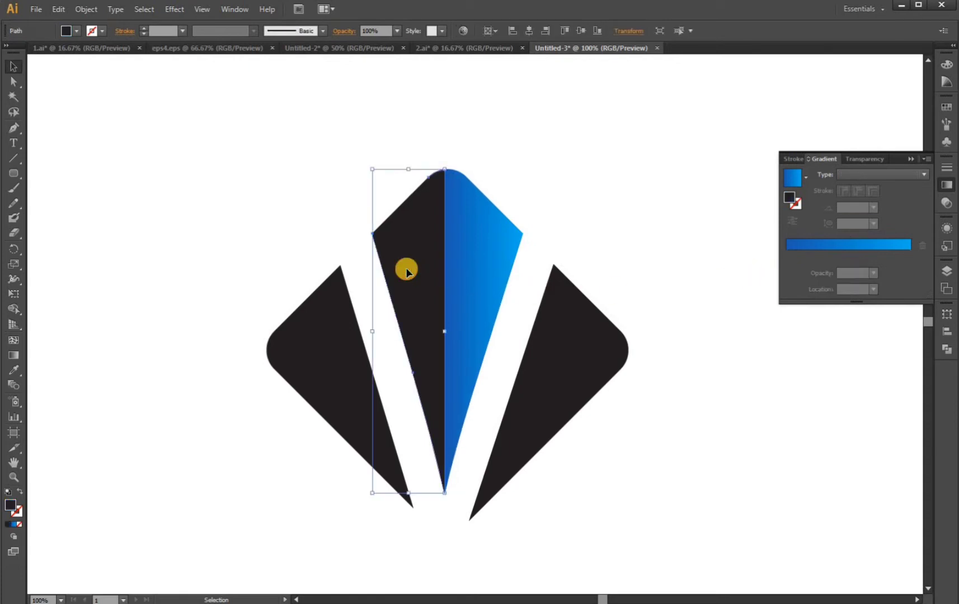
{"action": "left_click", "coordinate": [470, 260]}
{"action": "left_click", "coordinate": [425, 260]}
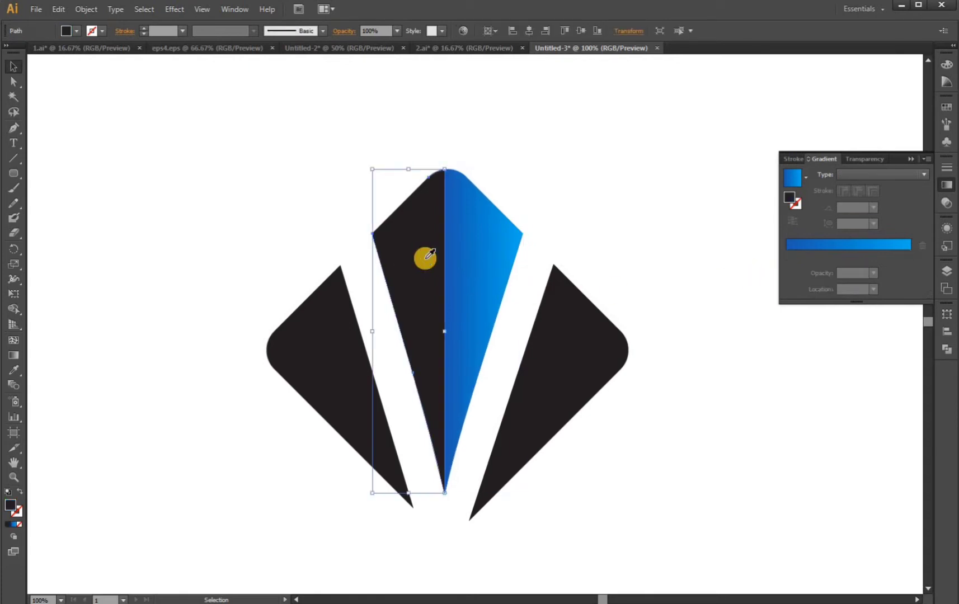
{"action": "key", "text": "i"}
{"action": "left_click", "coordinate": [470, 267]}
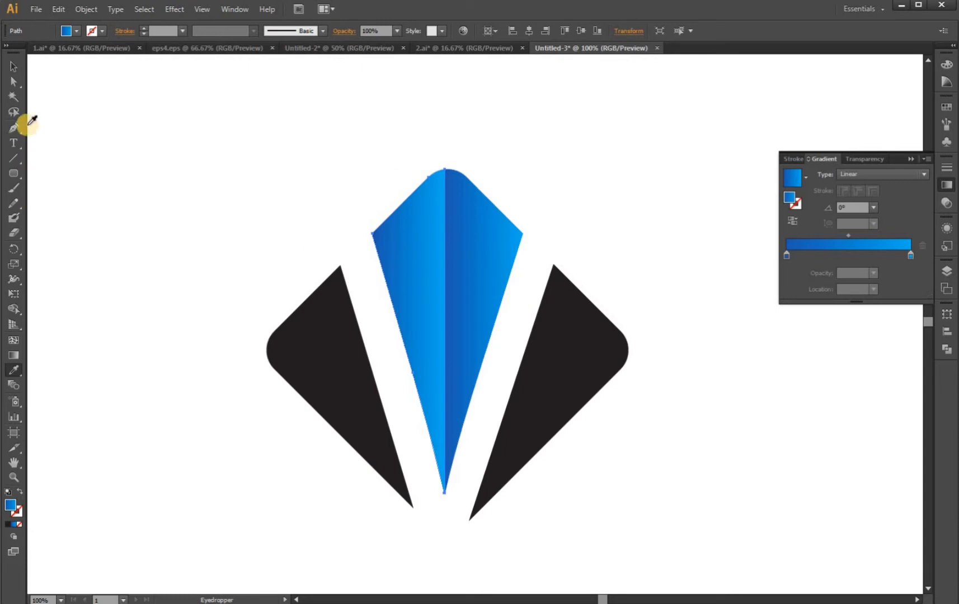
{"action": "left_click", "coordinate": [12, 68]}
{"action": "left_click", "coordinate": [365, 173]}
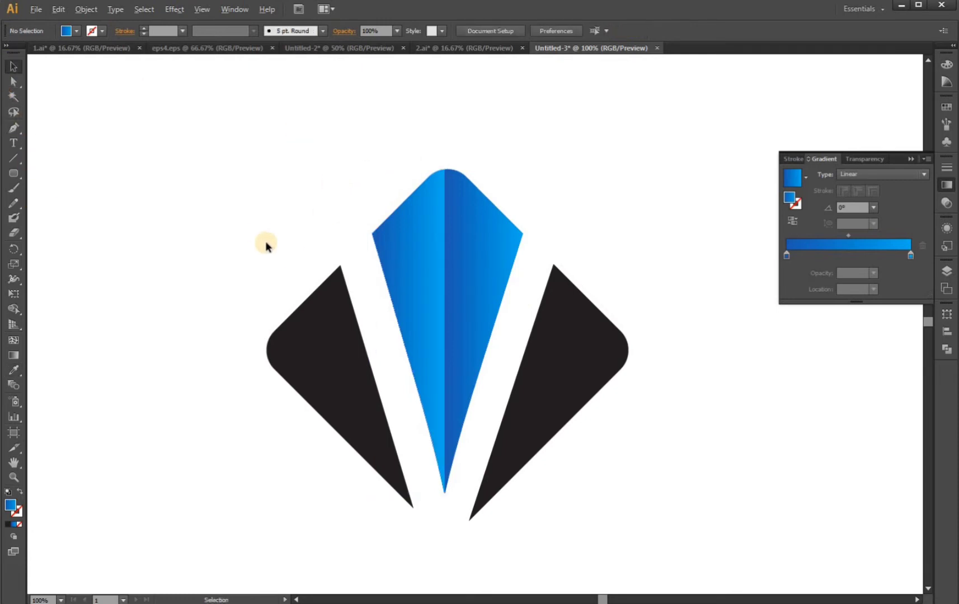
Select the left half of the blue kite for gradient editing.
{"action": "scroll", "coordinate": [322, 273], "scroll_direction": "up", "scroll_amount": 1}
{"action": "left_click", "coordinate": [462, 249]}
{"action": "scroll", "coordinate": [249, 190], "scroll_direction": "down", "scroll_amount": 1}
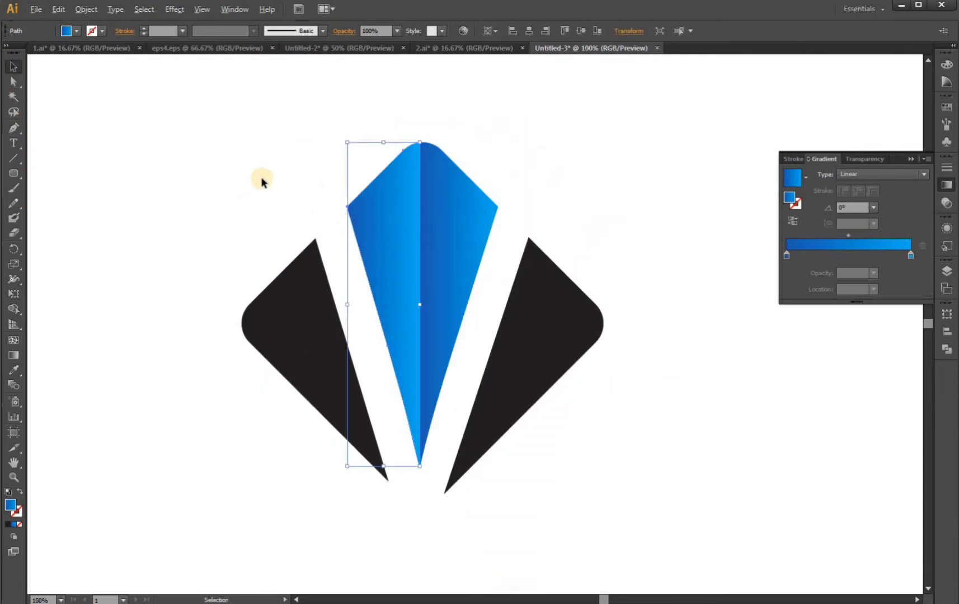
{"action": "left_click", "coordinate": [464, 223]}
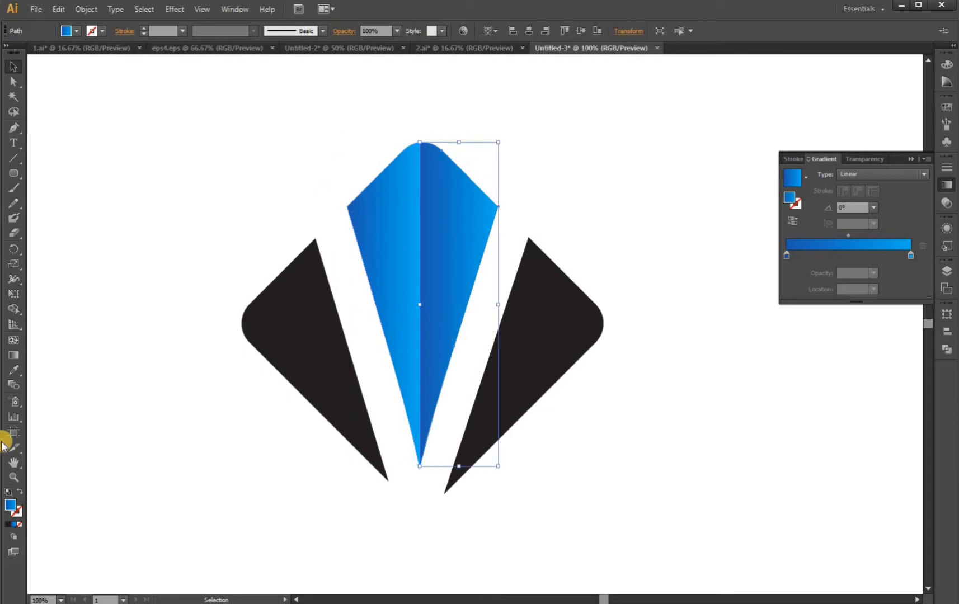
{"action": "left_click", "coordinate": [11, 358]}
{"action": "scroll", "coordinate": [375, 224], "scroll_direction": "up", "scroll_amount": 1}
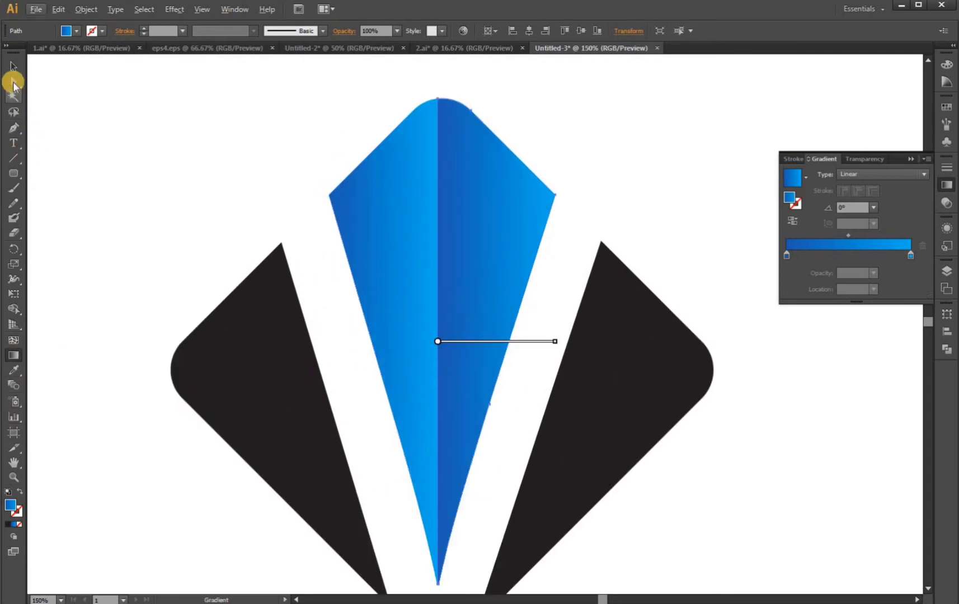
{"action": "left_click", "coordinate": [14, 67]}
{"action": "left_click", "coordinate": [413, 241]}
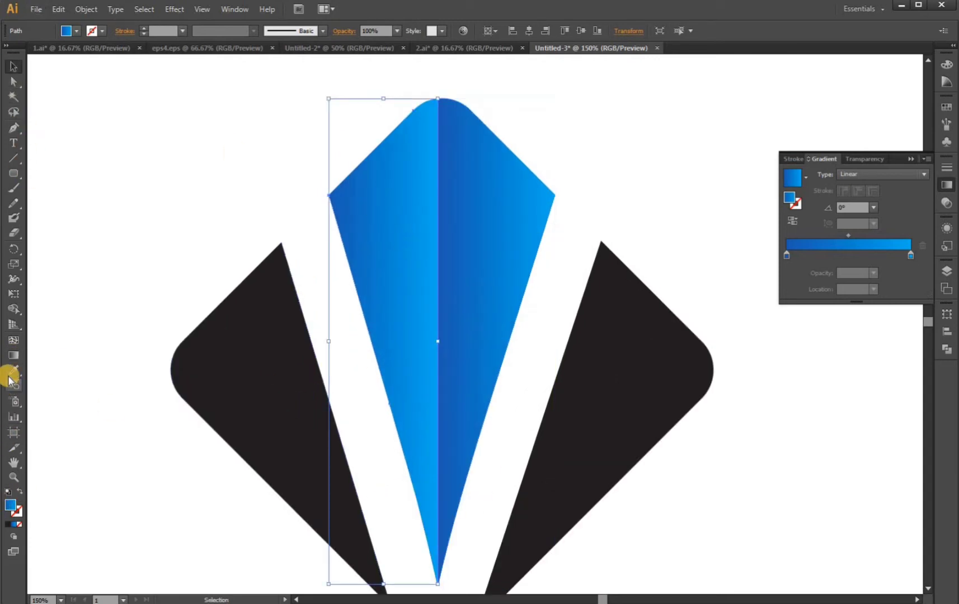
{"action": "left_click", "coordinate": [12, 355]}
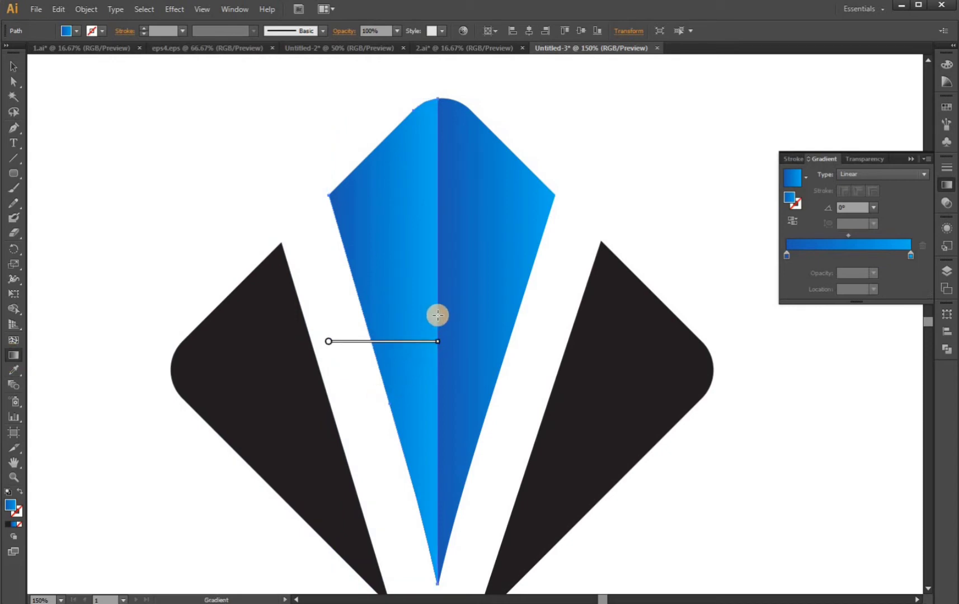
Redraw its gradient from the outer left edge to the centre line, undoing a reversed attempt.
{"action": "left_click_drag", "start_coordinate": [433, 318], "coordinate": [333, 342]}
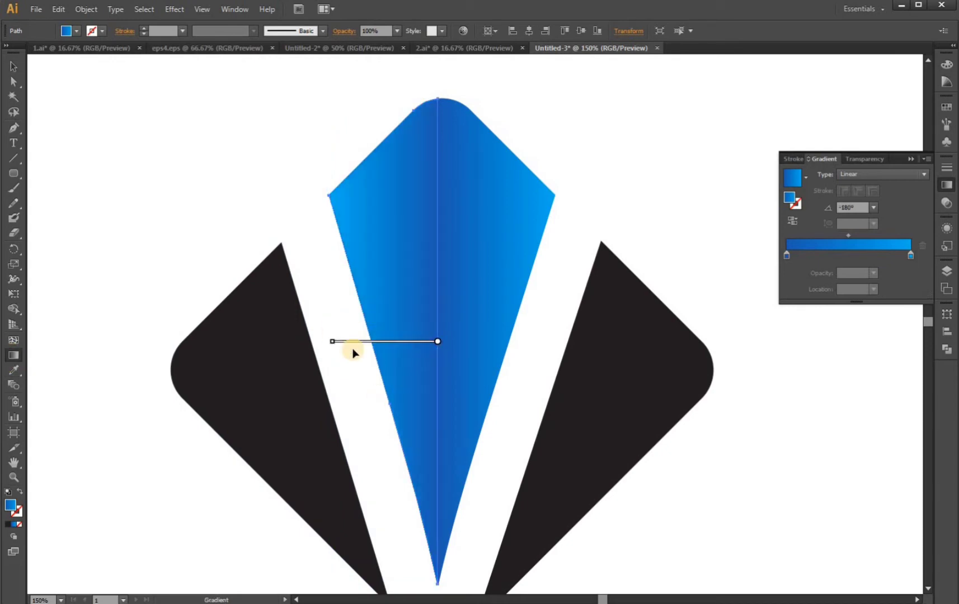
{"action": "key", "text": "ctrl+z"}
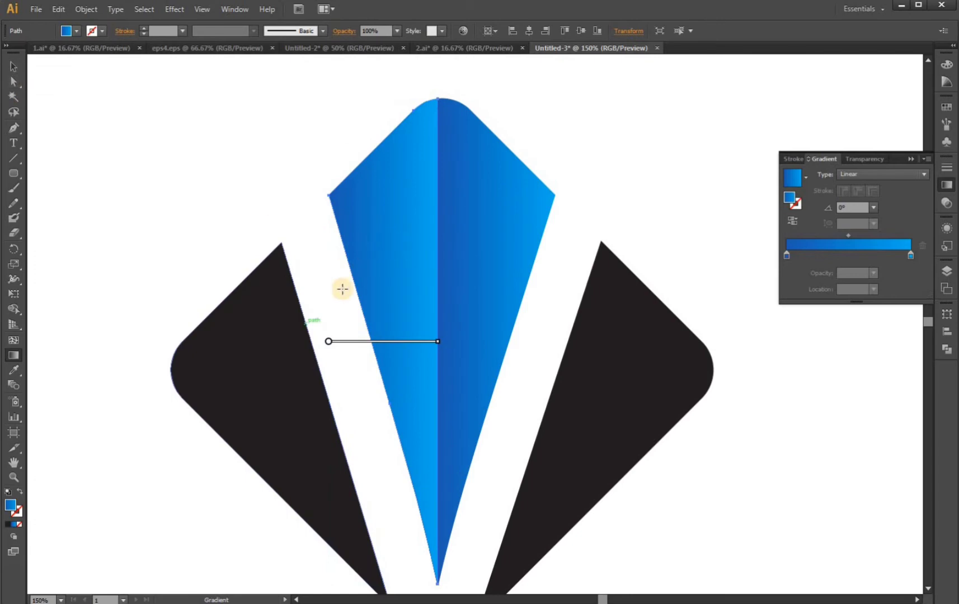
{"action": "left_click_drag", "start_coordinate": [329, 308], "coordinate": [438, 306]}
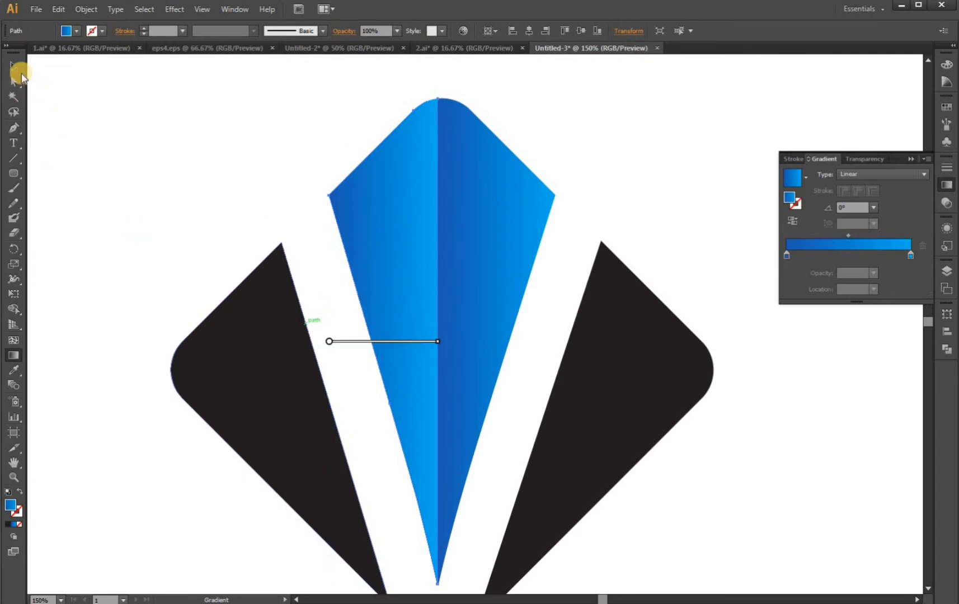
{"action": "left_click", "coordinate": [13, 66]}
{"action": "left_click", "coordinate": [281, 133]}
{"action": "scroll", "coordinate": [418, 277], "scroll_direction": "down", "scroll_amount": 1}
Copy the kite's blue gradient onto the right black facet with the Eyedropper.
{"action": "scroll", "coordinate": [570, 364], "scroll_direction": "down", "scroll_amount": 1}
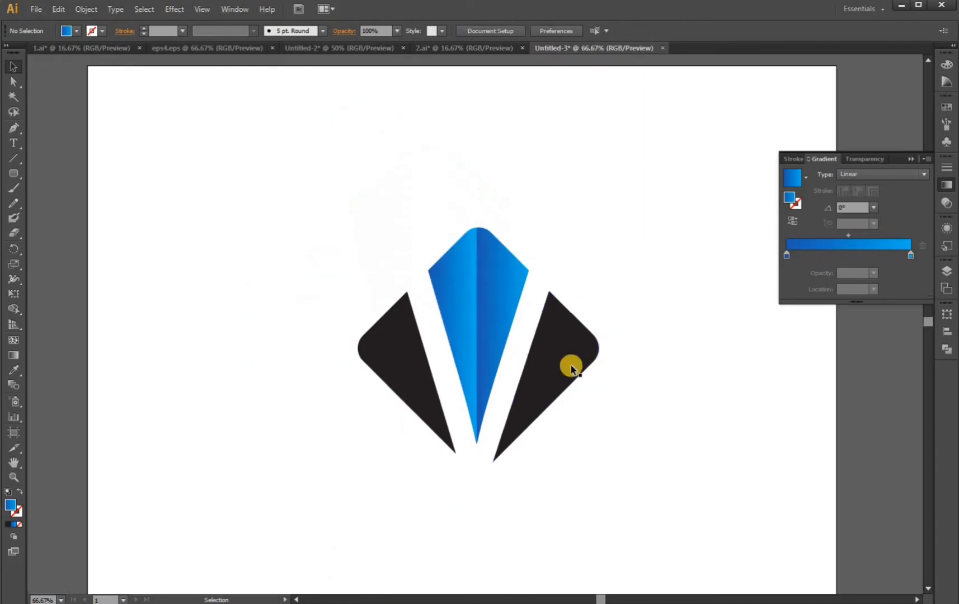
{"action": "scroll", "coordinate": [570, 357], "scroll_direction": "up", "scroll_amount": 1}
{"action": "left_click", "coordinate": [570, 356]}
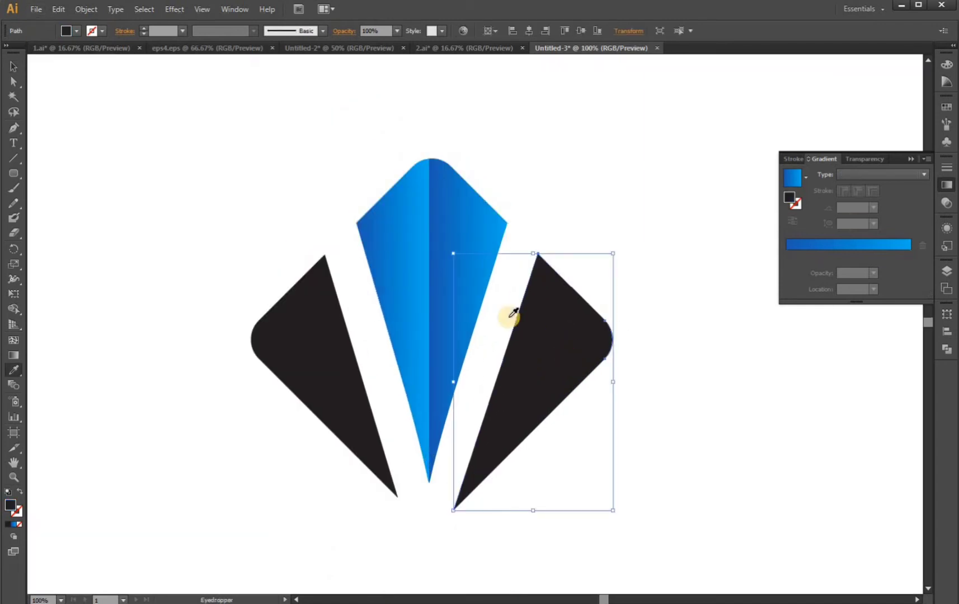
{"action": "key", "text": "i"}
{"action": "left_click", "coordinate": [475, 227]}
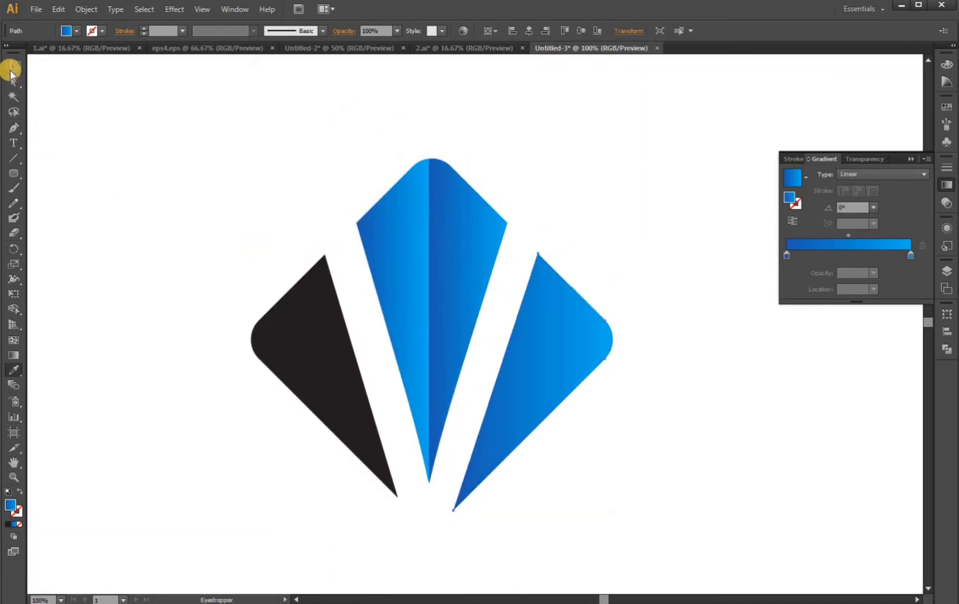
Angle the right facet's gradient to 61.2° along its inner edge from the bottom tip.
{"action": "left_click", "coordinate": [13, 67]}
{"action": "left_click", "coordinate": [681, 175]}
{"action": "left_click", "coordinate": [573, 385]}
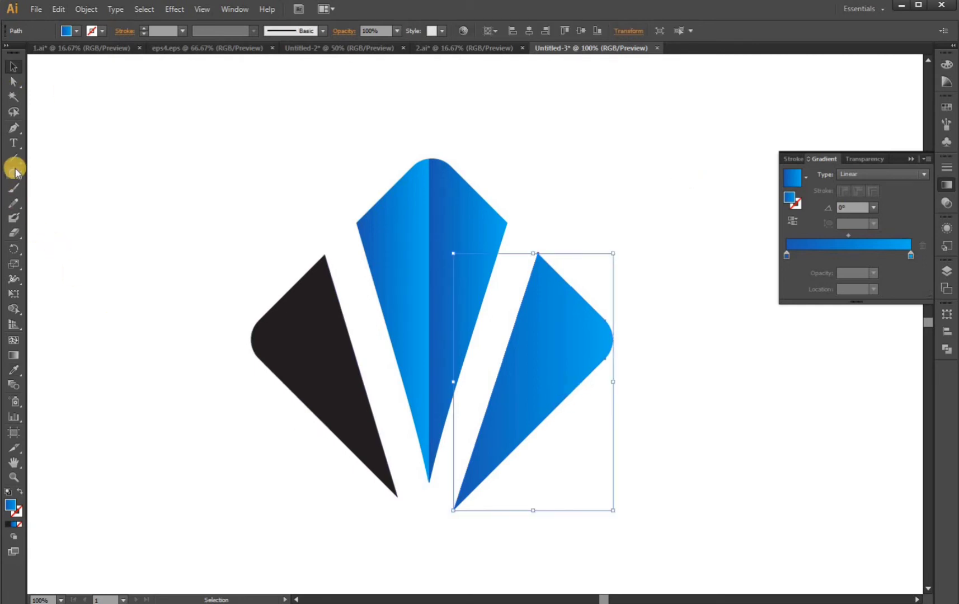
{"action": "left_click", "coordinate": [13, 355]}
{"action": "left_click_drag", "start_coordinate": [453, 510], "coordinate": [563, 285]}
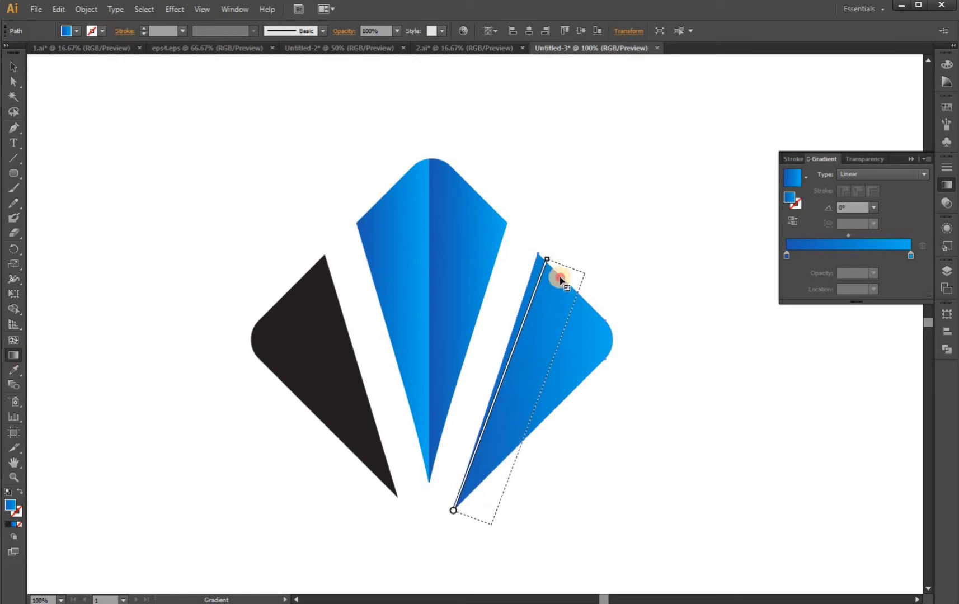
{"action": "left_click_drag", "start_coordinate": [553, 263], "coordinate": [576, 290]}
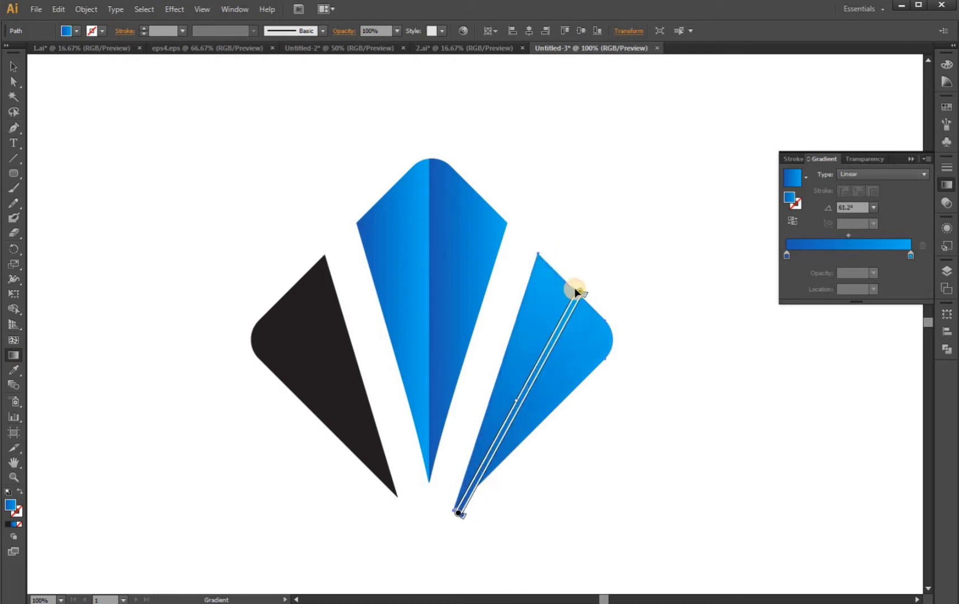
{"action": "left_click", "coordinate": [460, 513]}
{"action": "left_click_drag", "start_coordinate": [498, 457], "coordinate": [497, 458]}
Copy the blue gradient onto the left black facet with the Eyedropper.
{"action": "left_click", "coordinate": [12, 62]}
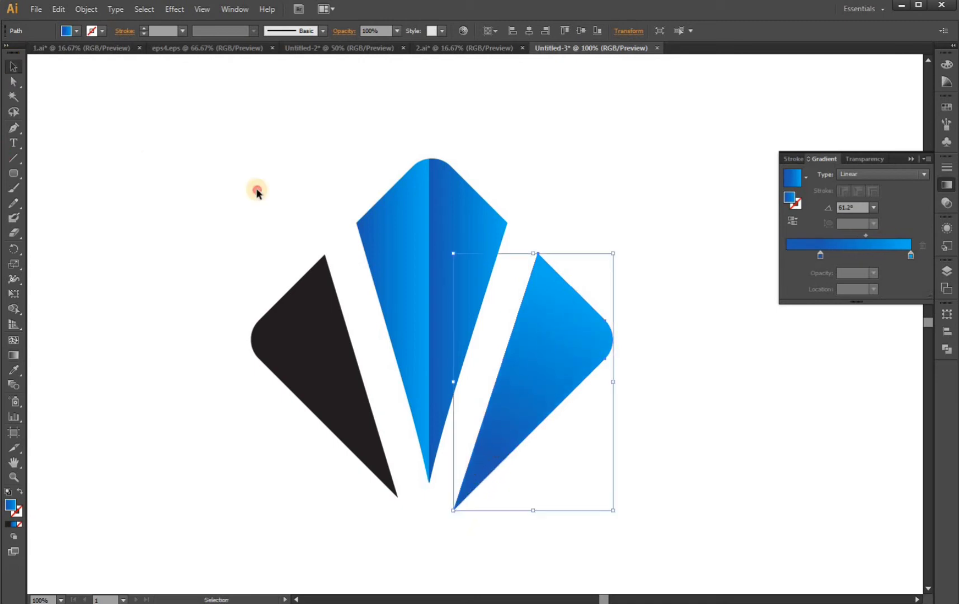
{"action": "left_click", "coordinate": [302, 376]}
{"action": "key", "text": "i"}
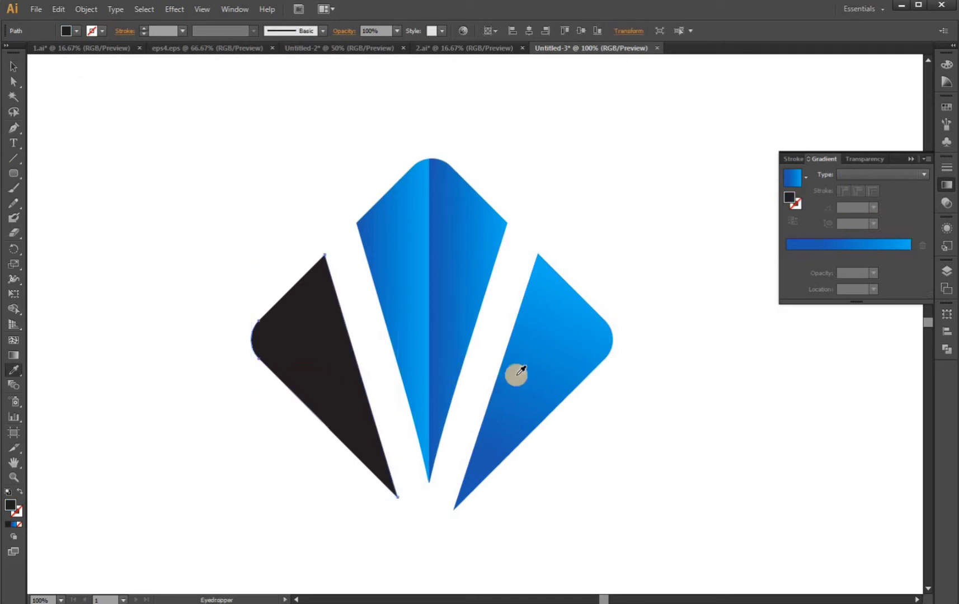
{"action": "left_click", "coordinate": [532, 367]}
Angle the left facet's gradient to 116.4°, running up from its bottom tip along the inner edge.
{"action": "left_click", "coordinate": [11, 67]}
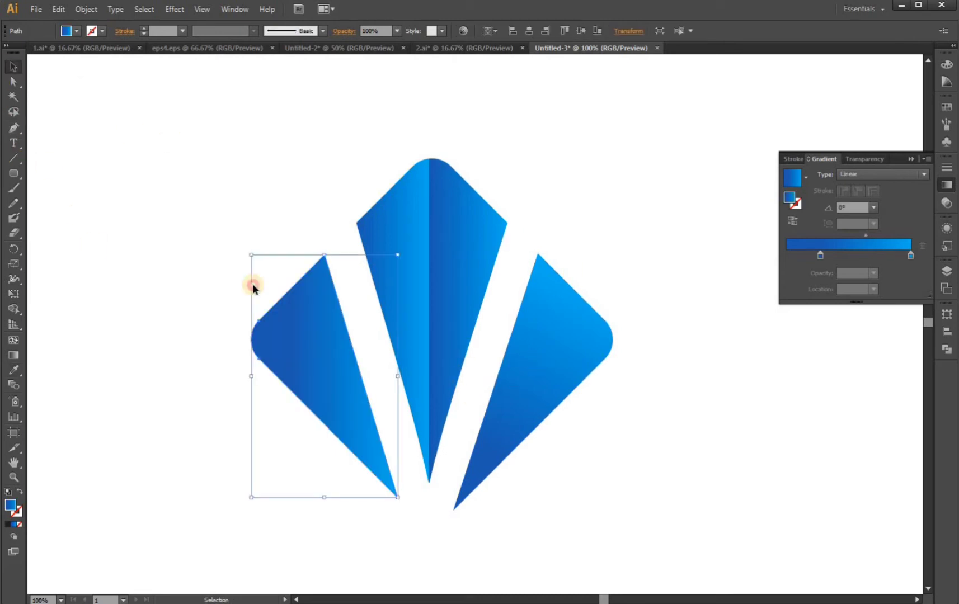
{"action": "left_click", "coordinate": [252, 283]}
{"action": "left_click", "coordinate": [306, 357]}
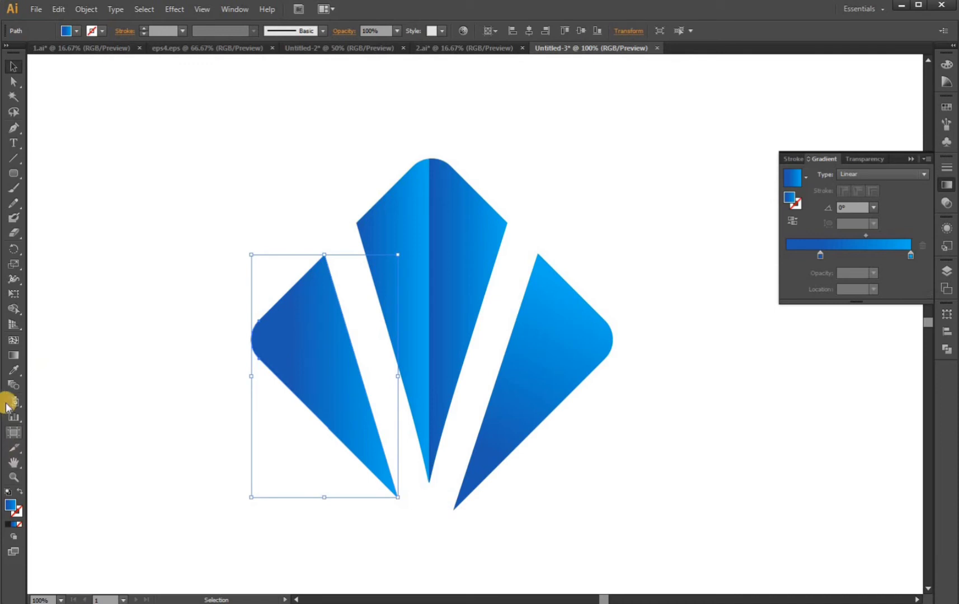
{"action": "left_click", "coordinate": [12, 355]}
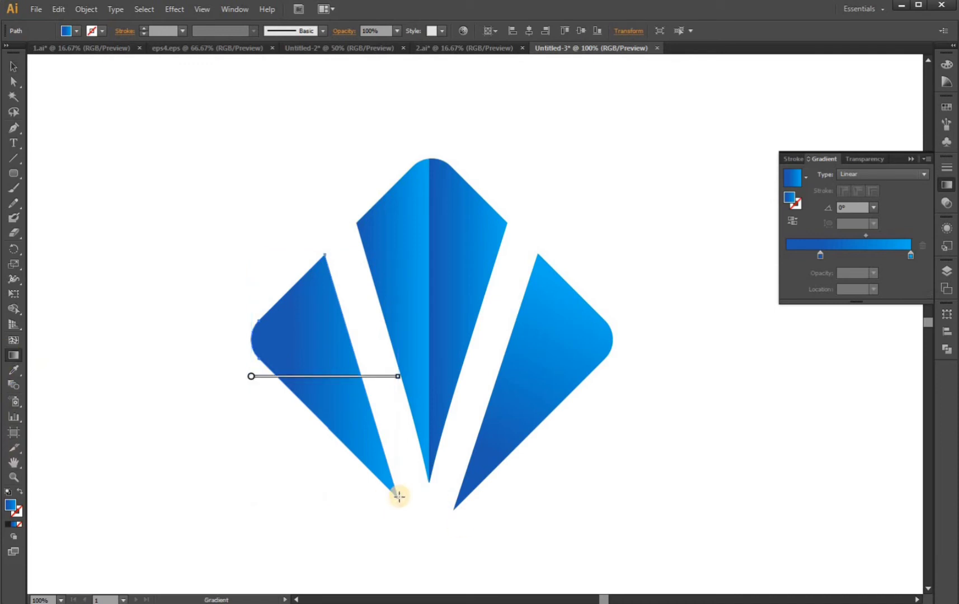
{"action": "mouse_move", "coordinate": [396, 493]}
{"action": "left_mouse_down"}
{"action": "mouse_move", "coordinate": [317, 265]}
{"action": "mouse_move", "coordinate": [282, 286]}
{"action": "left_mouse_up"}
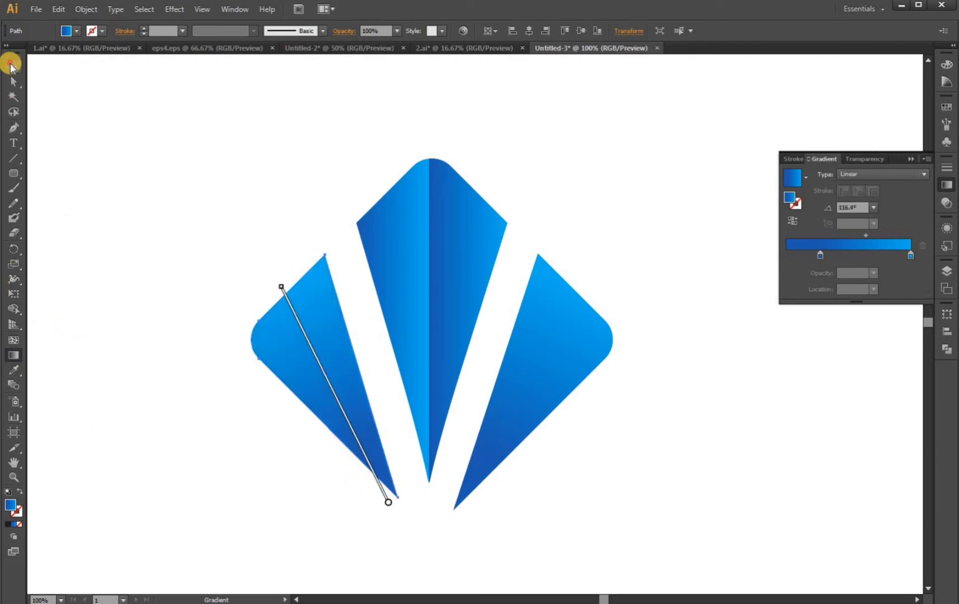
{"action": "left_click", "coordinate": [13, 66]}
{"action": "left_click", "coordinate": [146, 140]}
Delete the existing right blue facet, leaving the left and centre facets.
{"action": "scroll", "coordinate": [351, 293], "scroll_direction": "down", "scroll_amount": 1, "text": "alt"}
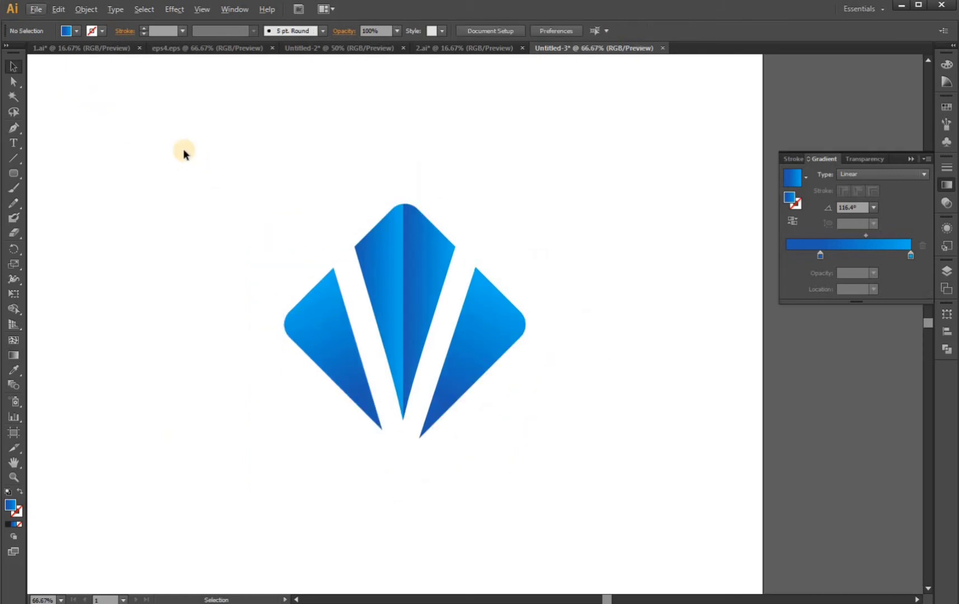
{"action": "scroll", "coordinate": [417, 428], "scroll_direction": "up", "scroll_amount": 2, "text": "alt"}
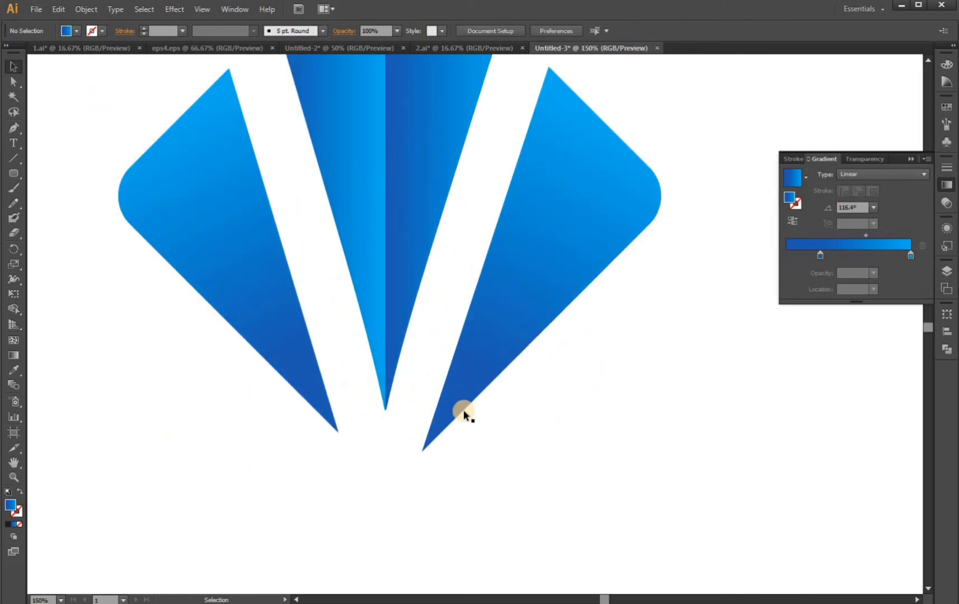
{"action": "scroll", "coordinate": [464, 412], "scroll_direction": "down", "scroll_amount": 1, "text": "alt"}
{"action": "left_click_drag", "start_coordinate": [551, 403], "coordinate": [481, 348]}
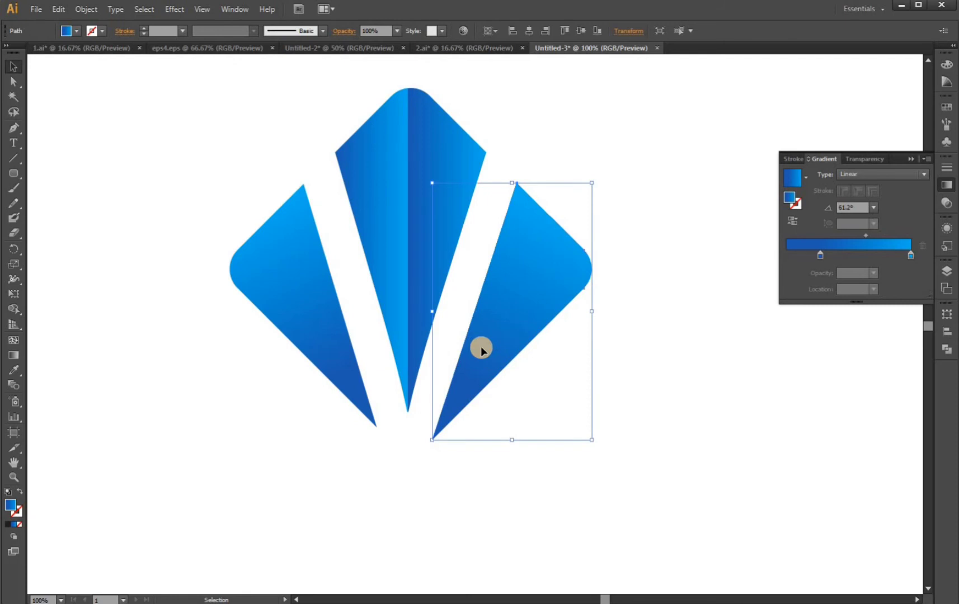
{"action": "key", "text": "Delete"}
{"action": "double_click", "coordinate": [335, 345]}
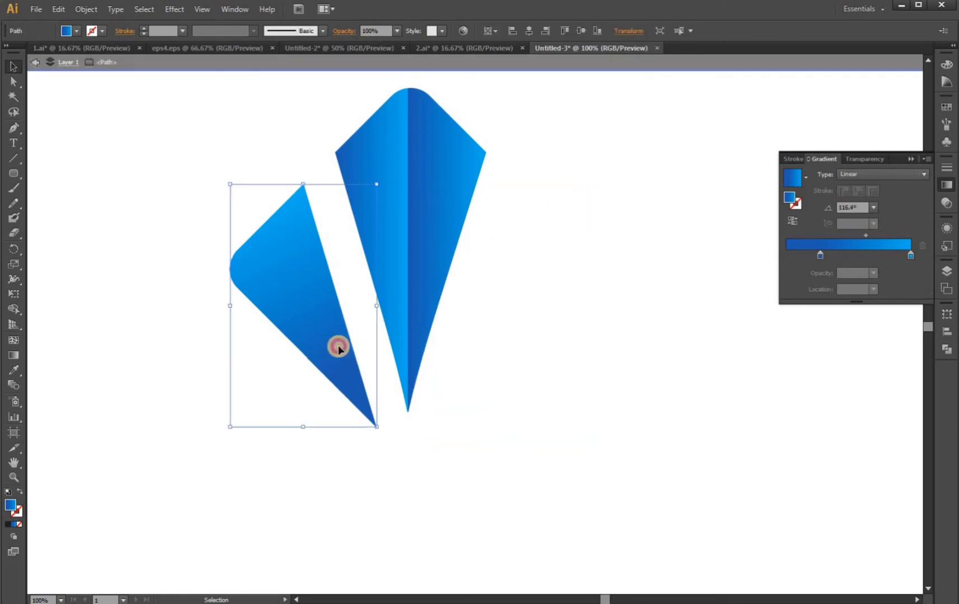
{"action": "double_click", "coordinate": [485, 61]}
Copy the left facet to the right, reflect it vertically, and shift it to match the gap.
{"action": "left_click_drag", "start_coordinate": [293, 259], "coordinate": [517, 270], "text": "alt"}
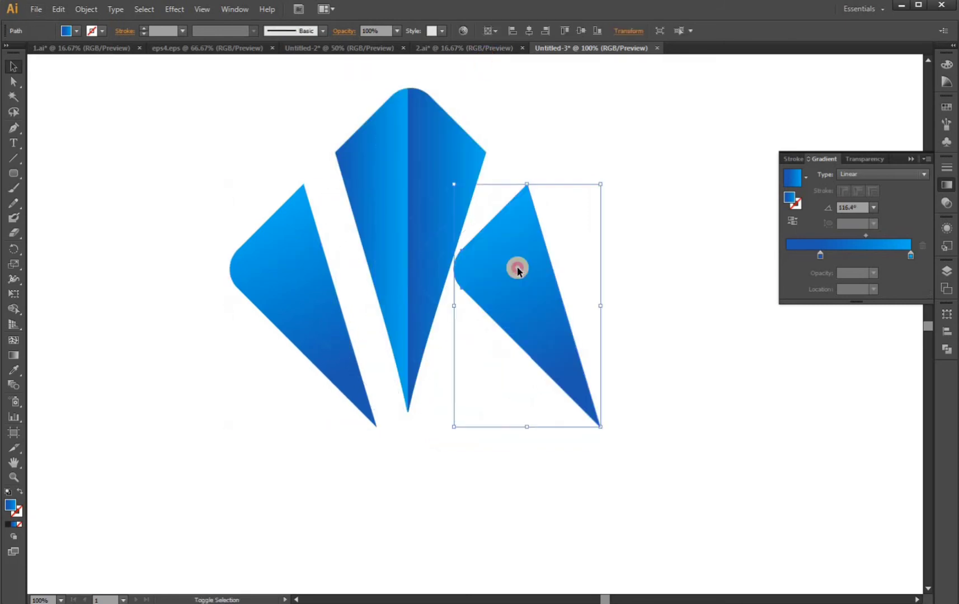
{"action": "right_click", "coordinate": [518, 270]}
{"action": "mouse_move", "coordinate": [556, 434]}
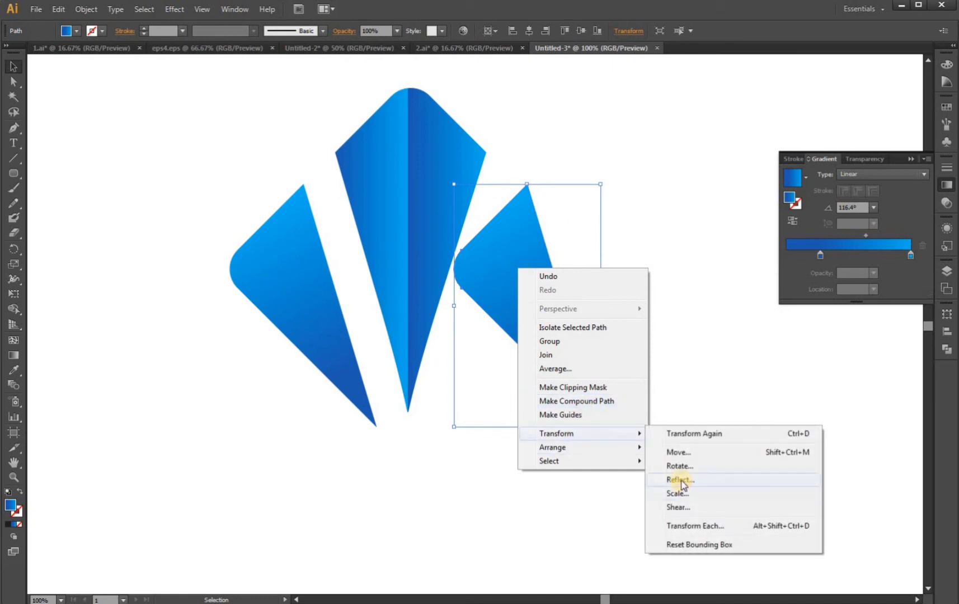
{"action": "left_click", "coordinate": [681, 481]}
{"action": "left_click", "coordinate": [604, 374]}
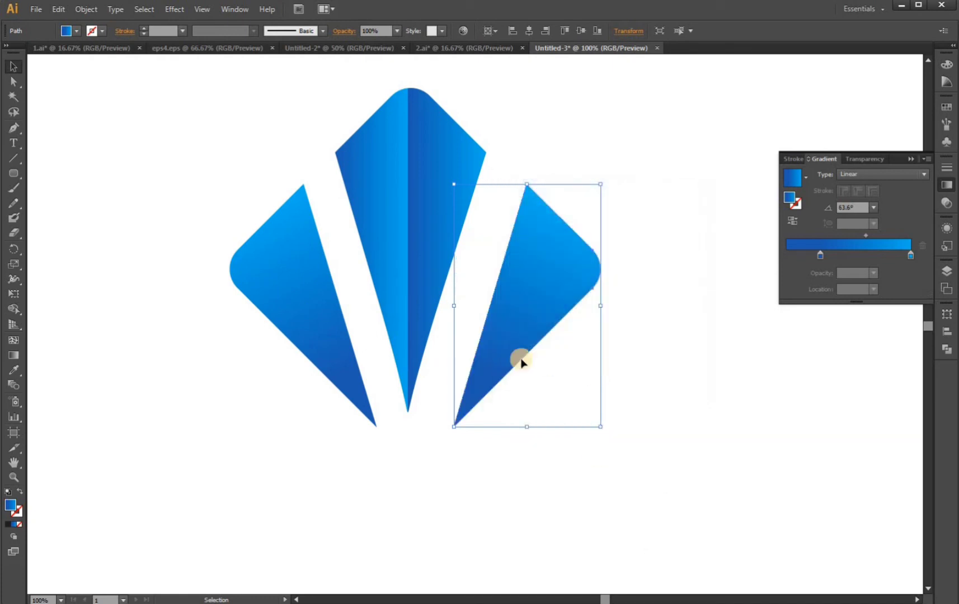
{"action": "left_click_drag", "start_coordinate": [492, 349], "coordinate": [477, 358]}
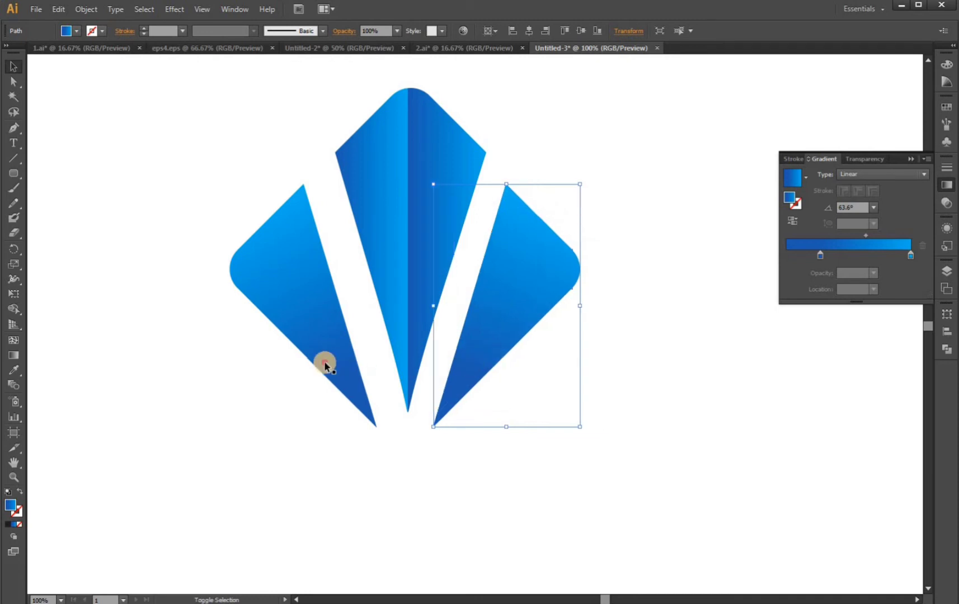
{"action": "left_click", "coordinate": [325, 363], "text": "shift"}
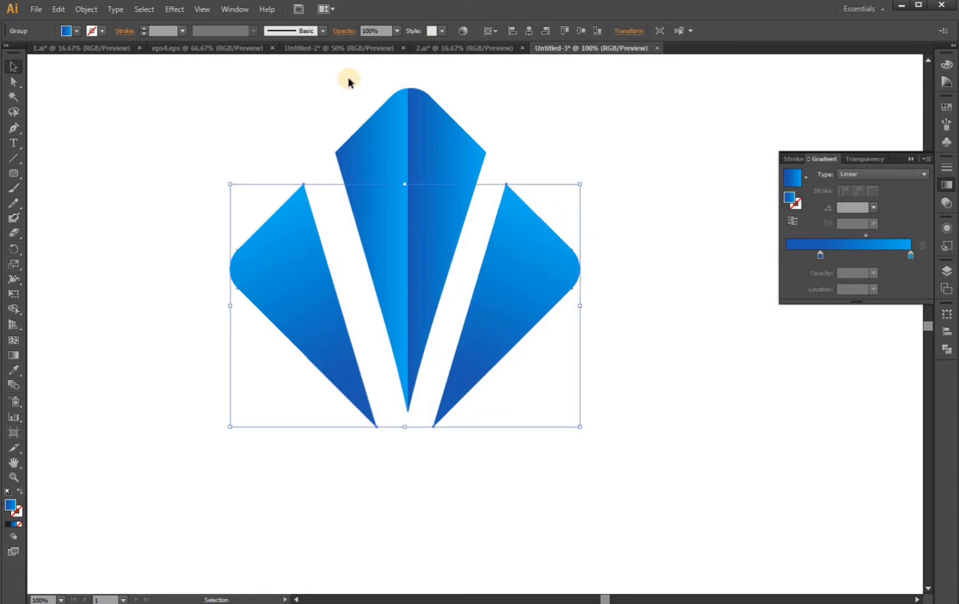
Centre the middle facet horizontally between the two side facets.
{"action": "left_click_drag", "start_coordinate": [349, 80], "coordinate": [465, 117]}
{"action": "key", "text": "v"}
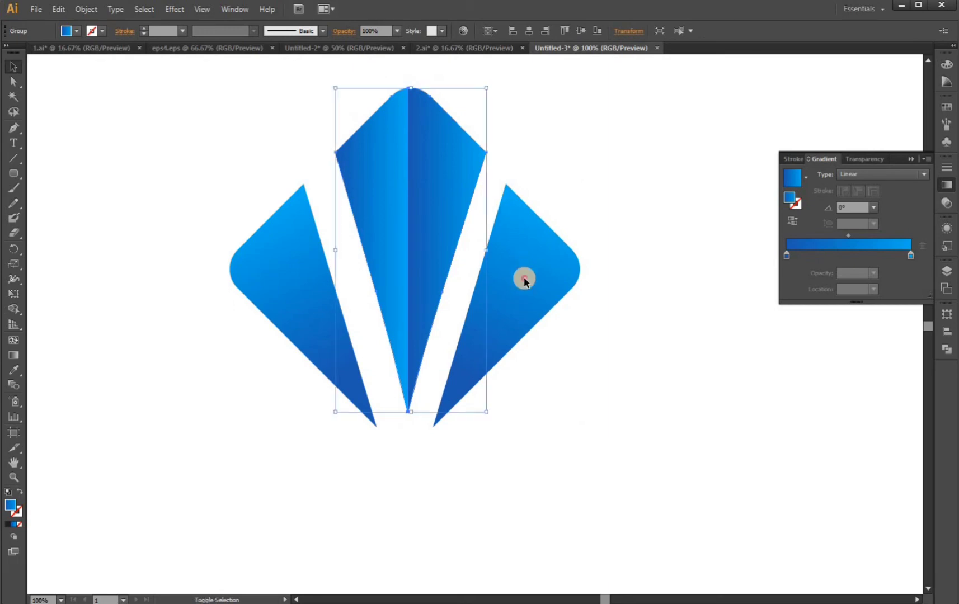
{"action": "left_click", "coordinate": [524, 279]}
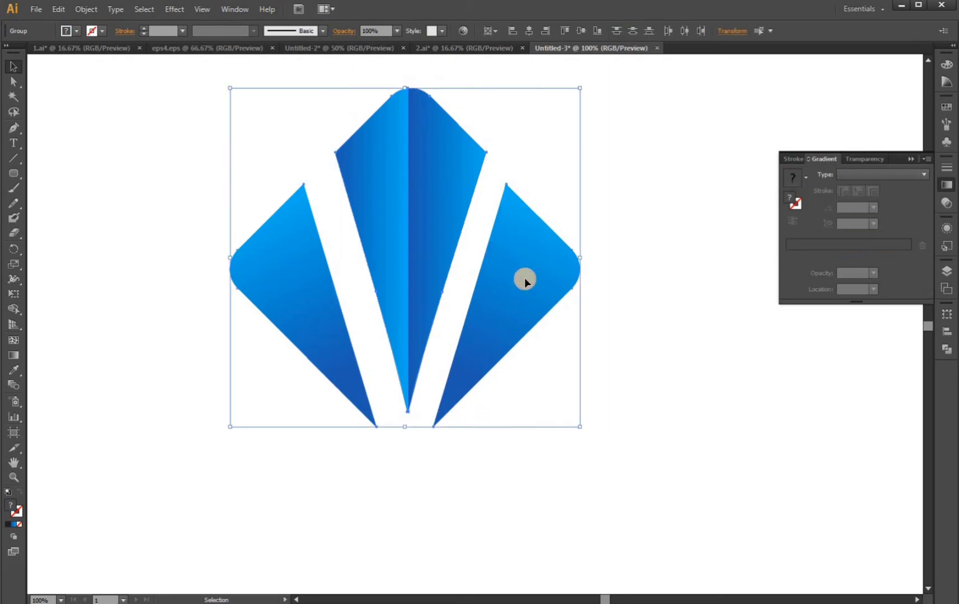
{"action": "left_click", "coordinate": [526, 34]}
{"action": "left_click", "coordinate": [696, 193]}
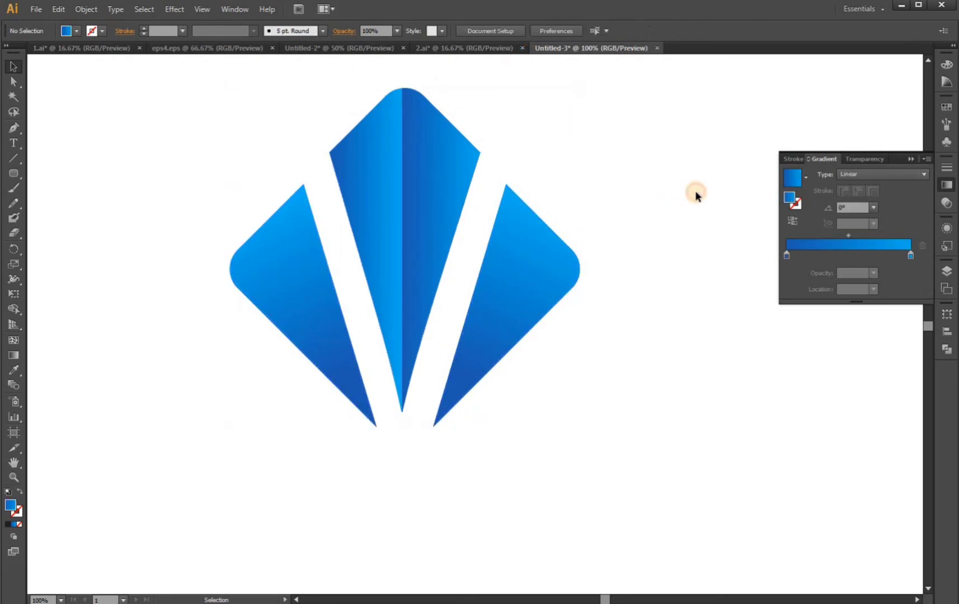
Nudge the middle facet down two steps so the three bottom tips line up.
{"action": "left_click", "coordinate": [419, 253]}
{"action": "key", "text": "Down"}
{"action": "key", "text": "Down"}
{"action": "key", "text": "Down"}
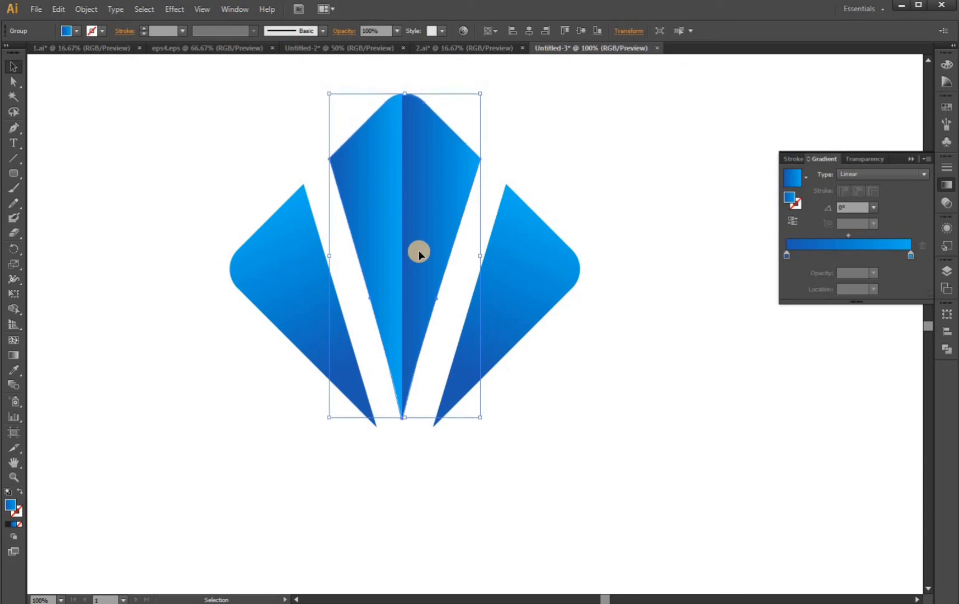
{"action": "key", "text": "Down"}
{"action": "key", "text": "Down"}
{"action": "key", "text": "Down"}
{"action": "key", "text": "Down"}
{"action": "key", "text": "Down"}
{"action": "left_click", "coordinate": [627, 348]}
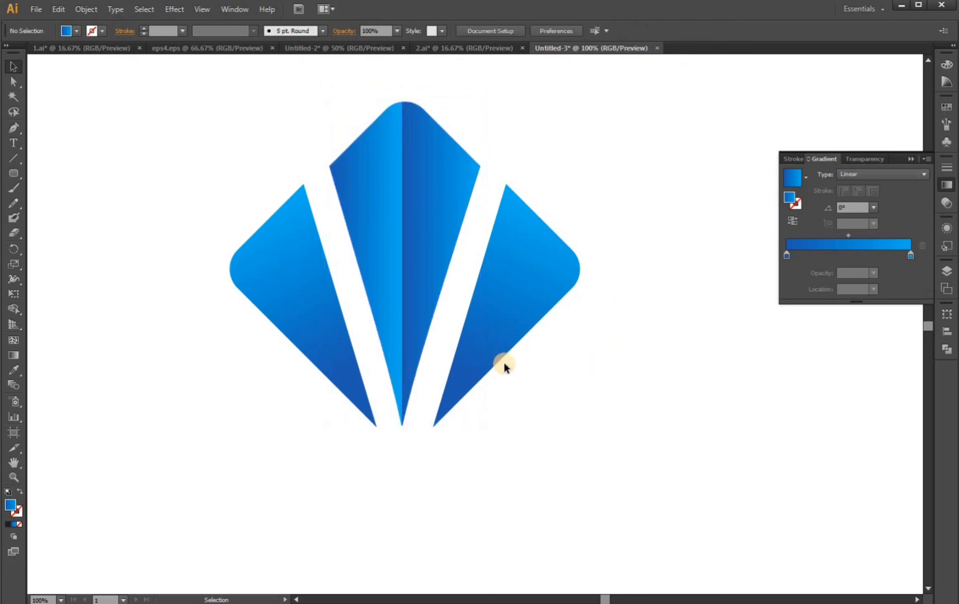
{"action": "scroll", "coordinate": [501, 364], "scroll_direction": "down", "scroll_amount": 2}
{"action": "scroll", "coordinate": [354, 246], "scroll_direction": "up", "scroll_amount": 1}
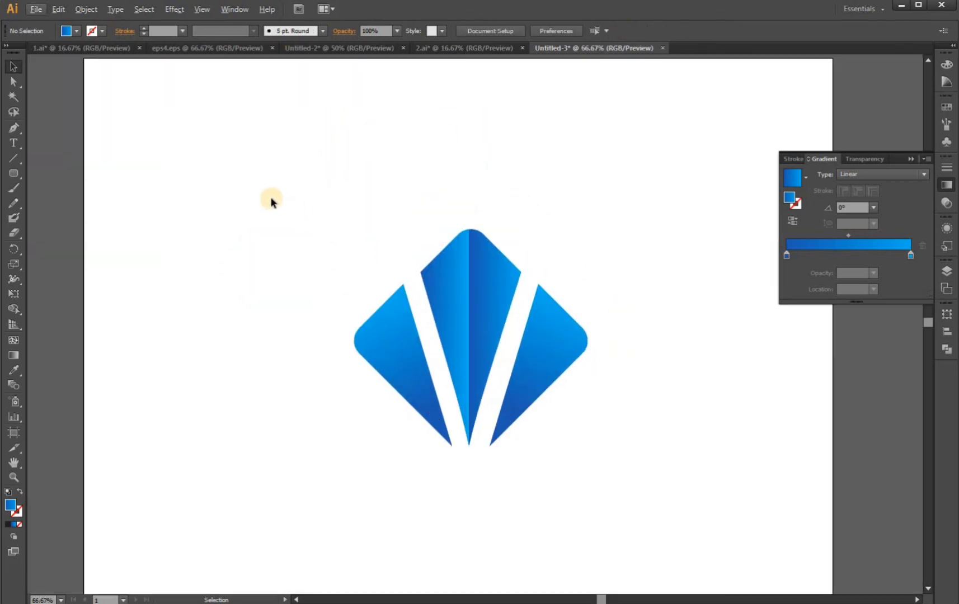
Duplicate the whole logo to the upper left of the original.
{"action": "left_click_drag", "start_coordinate": [299, 236], "coordinate": [621, 462]}
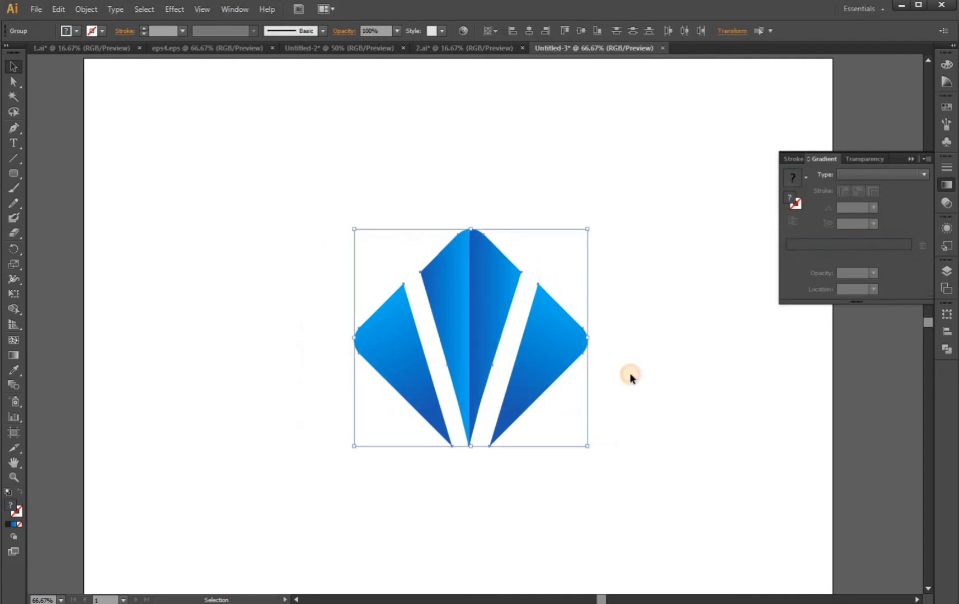
{"action": "scroll", "coordinate": [643, 374], "scroll_direction": "down", "scroll_amount": 1}
{"action": "scroll", "coordinate": [596, 363], "scroll_direction": "up", "scroll_amount": 1}
{"action": "left_click_drag", "start_coordinate": [579, 344], "coordinate": [378, 306]}
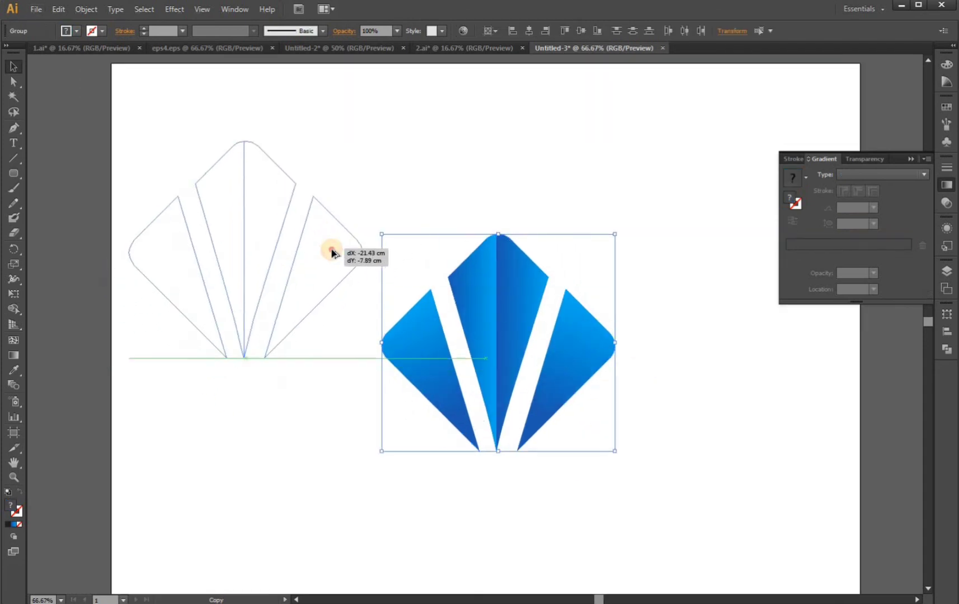
Fill the duplicate logo with solid dark grey 5E5D5E.
{"action": "left_click", "coordinate": [945, 106]}
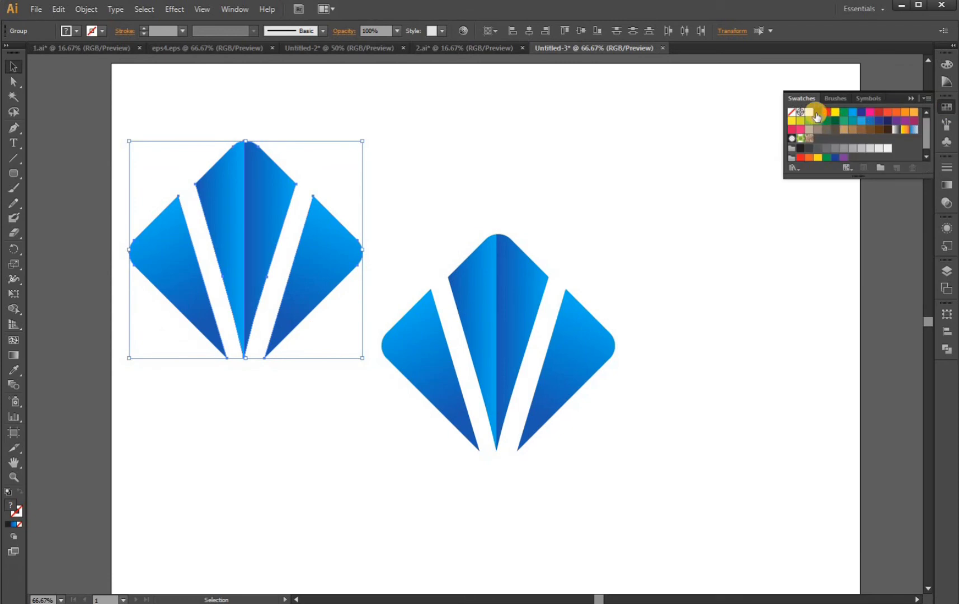
{"action": "left_click", "coordinate": [817, 113]}
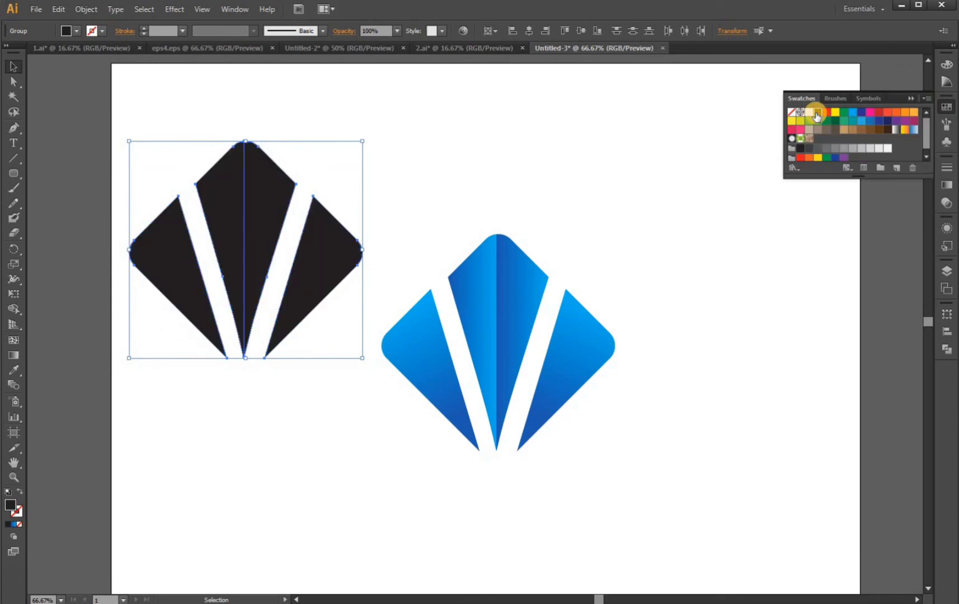
{"action": "double_click", "coordinate": [11, 507]}
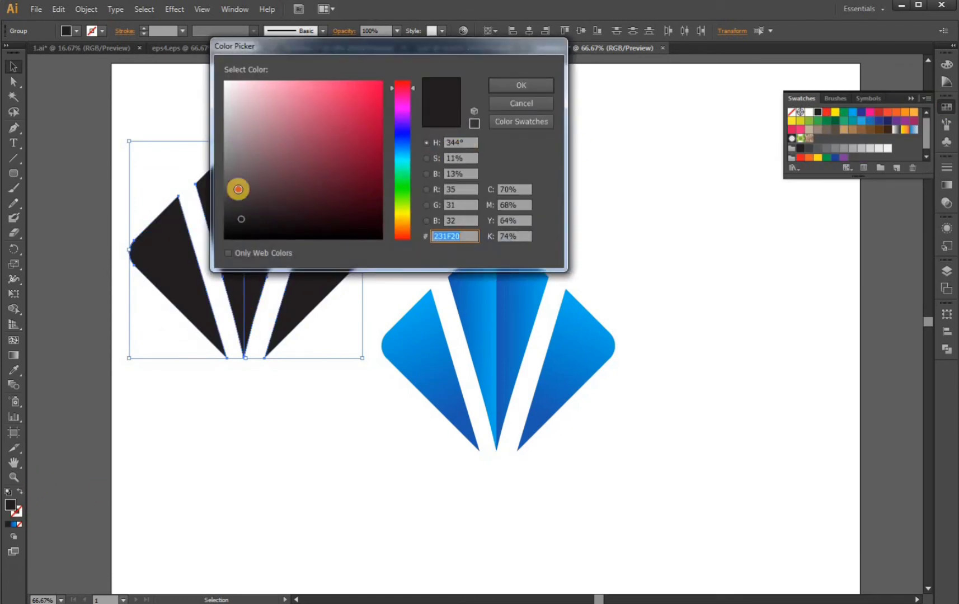
{"action": "left_click", "coordinate": [227, 181]}
{"action": "left_click", "coordinate": [543, 84]}
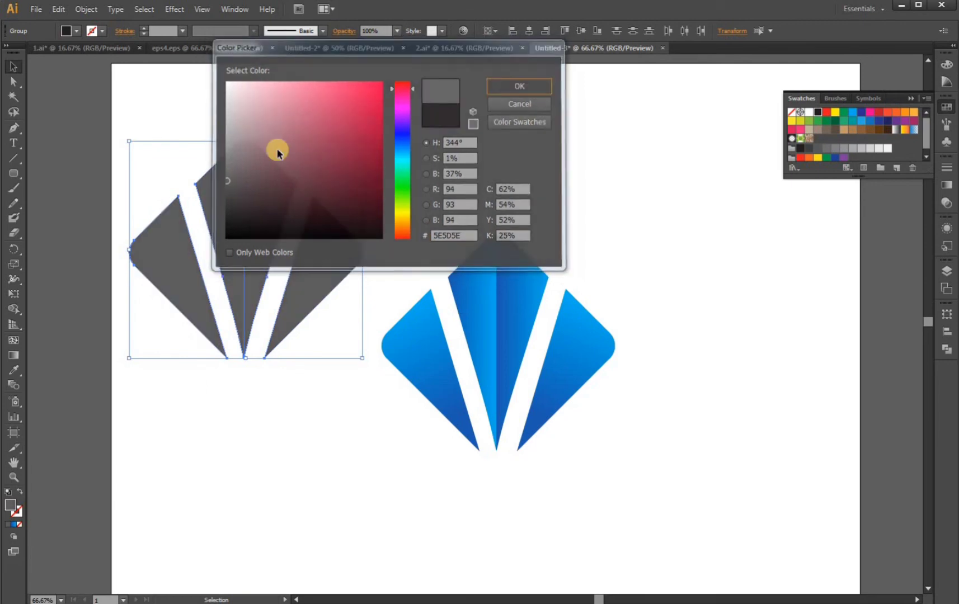
{"action": "left_click", "coordinate": [156, 112]}
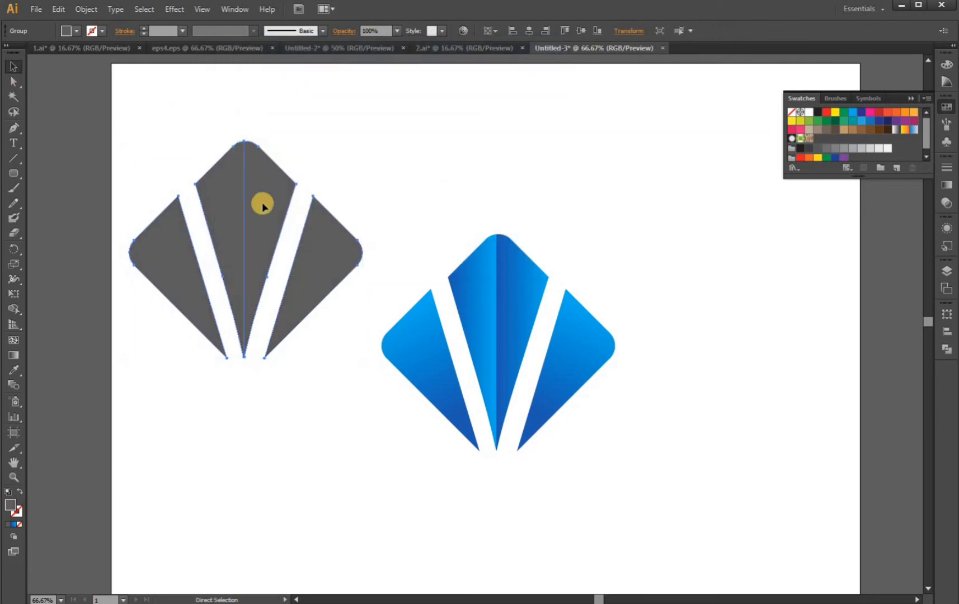
{"action": "left_click", "coordinate": [281, 209]}
Send the grey copy behind the blue logo, offset slightly to show a thin shadow edge.
{"action": "left_click_drag", "start_coordinate": [281, 209], "coordinate": [492, 288]}
{"action": "right_click", "coordinate": [492, 288]}
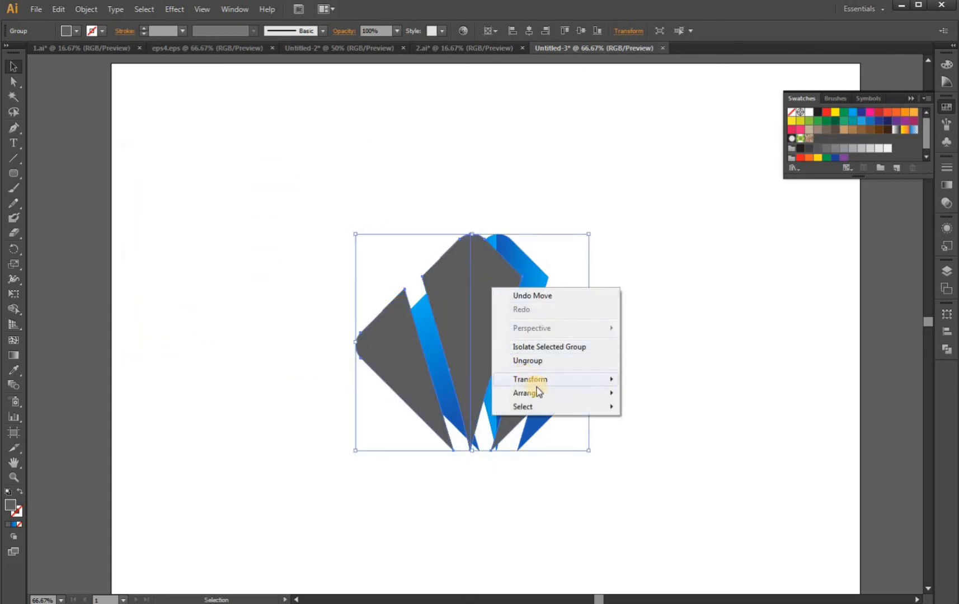
{"action": "left_click", "coordinate": [682, 433]}
{"action": "scroll", "coordinate": [570, 349], "scroll_direction": "up", "scroll_amount": 2}
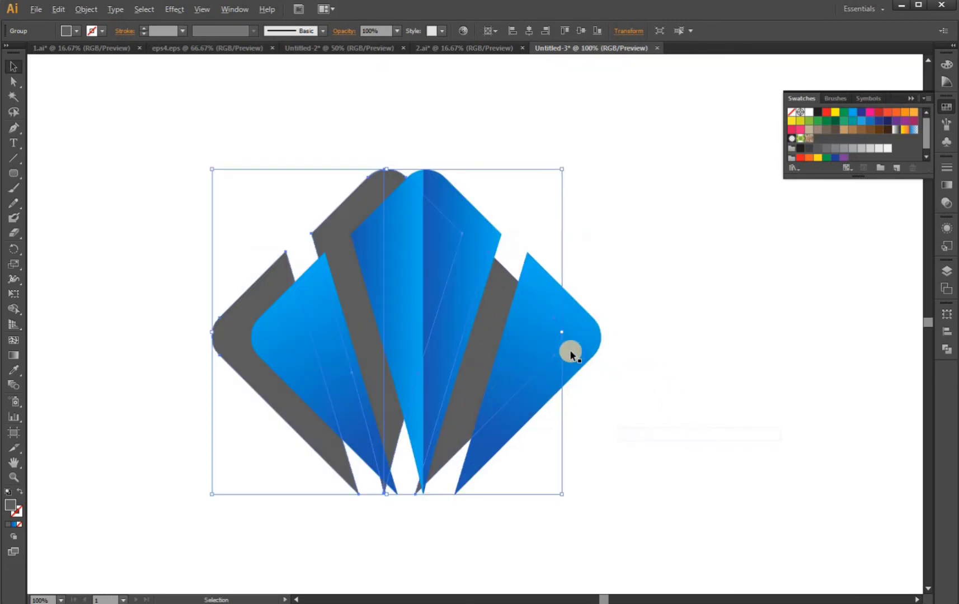
{"action": "left_click_drag", "start_coordinate": [448, 347], "coordinate": [506, 357]}
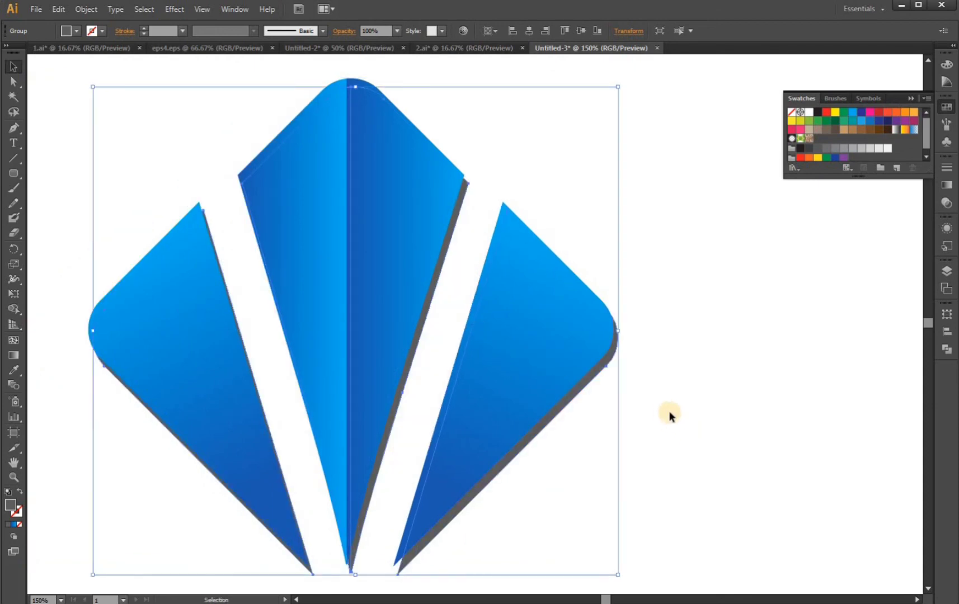
{"action": "key", "text": "Up"}
{"action": "key", "text": "Up"}
{"action": "key", "text": "Up"}
{"action": "key", "text": "Up"}
{"action": "key", "text": "Up"}
{"action": "key", "text": "Up"}
{"action": "key", "text": "Up"}
{"action": "key", "text": "Up"}
{"action": "key", "text": "Up"}
{"action": "key", "text": "Up"}
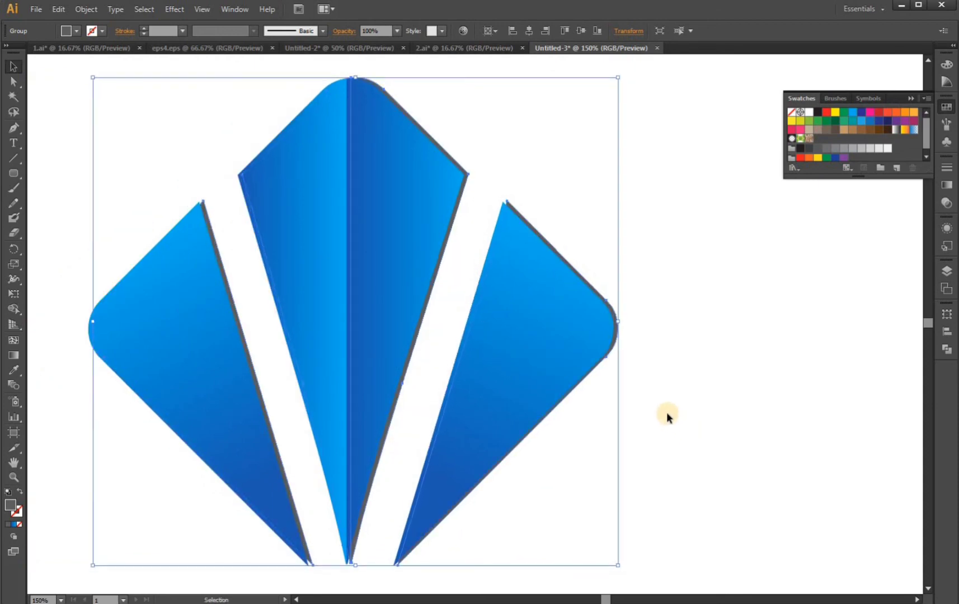
{"action": "key", "text": "Down"}
{"action": "key", "text": "Down"}
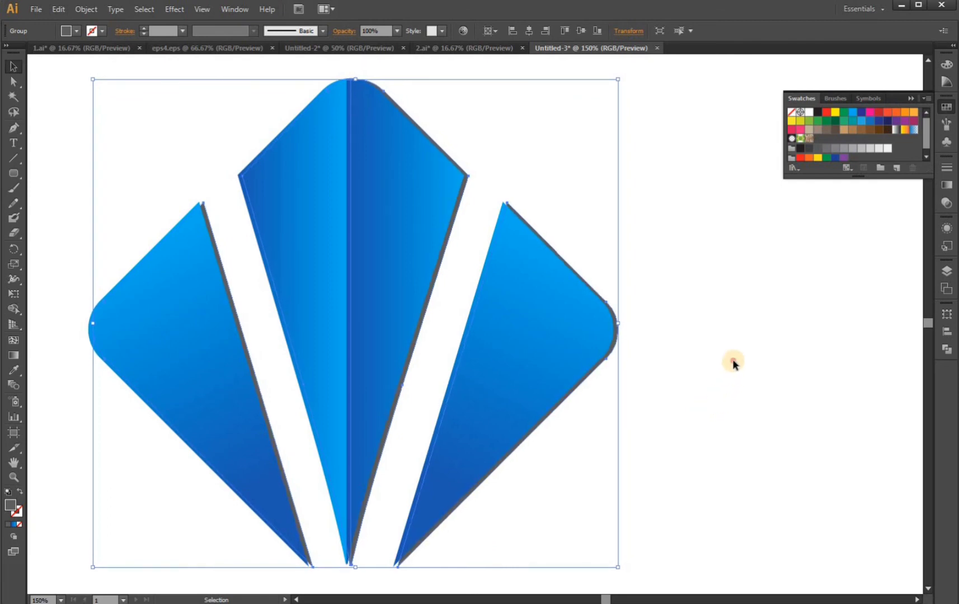
{"action": "left_click", "coordinate": [715, 356]}
{"action": "scroll", "coordinate": [649, 286], "scroll_direction": "down", "scroll_amount": 1}
{"action": "scroll", "coordinate": [642, 296], "scroll_direction": "down", "scroll_amount": 1}
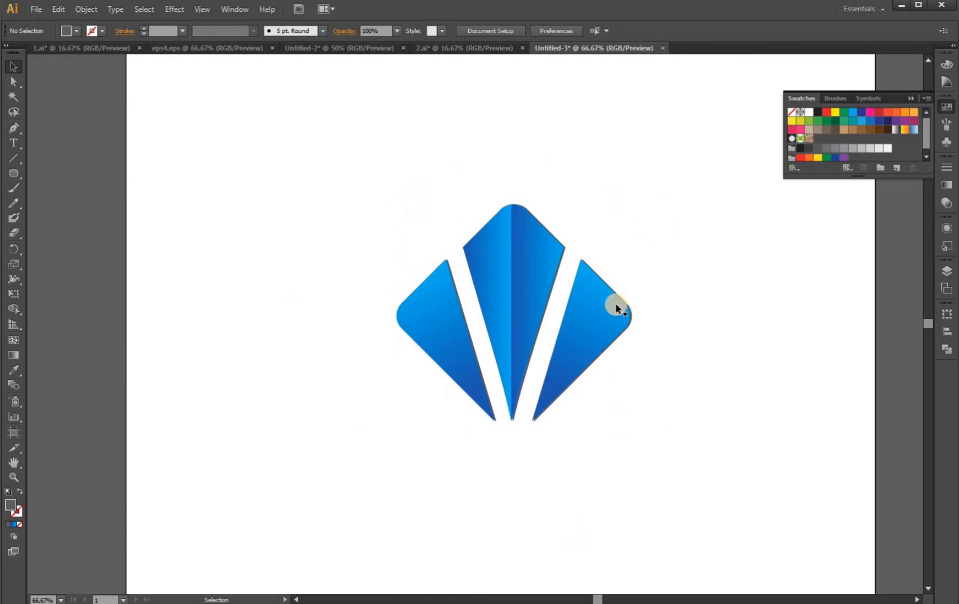
{"action": "scroll", "coordinate": [616, 306], "scroll_direction": "up", "scroll_amount": 1}
{"action": "scroll", "coordinate": [621, 224], "scroll_direction": "up", "scroll_amount": 1}
{"action": "scroll", "coordinate": [577, 291], "scroll_direction": "down", "scroll_amount": 1}
{"action": "scroll", "coordinate": [520, 386], "scroll_direction": "up", "scroll_amount": 1}
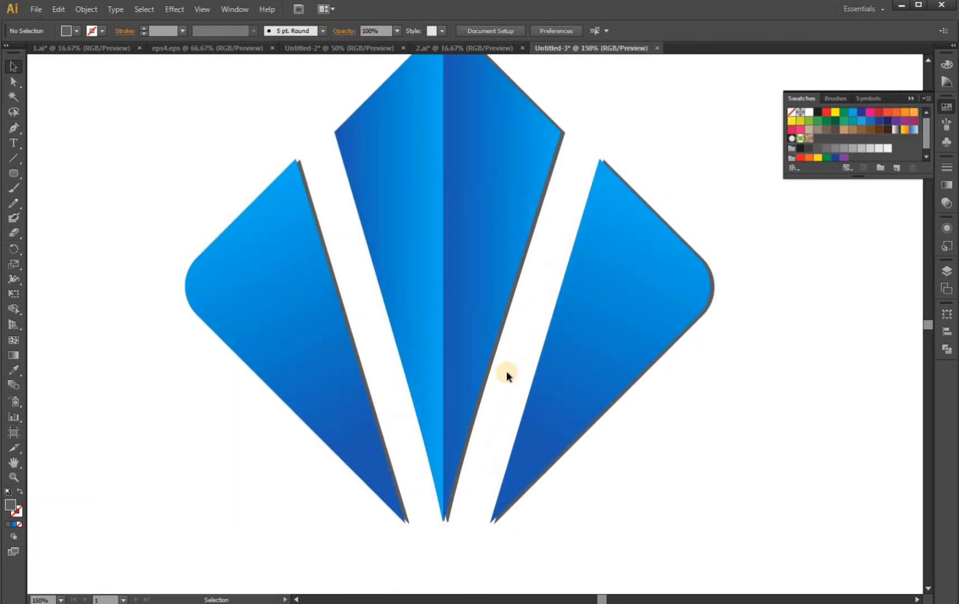
{"action": "scroll", "coordinate": [604, 208], "scroll_direction": "up", "scroll_amount": 2}
{"action": "scroll", "coordinate": [603, 210], "scroll_direction": "up", "scroll_amount": 1}
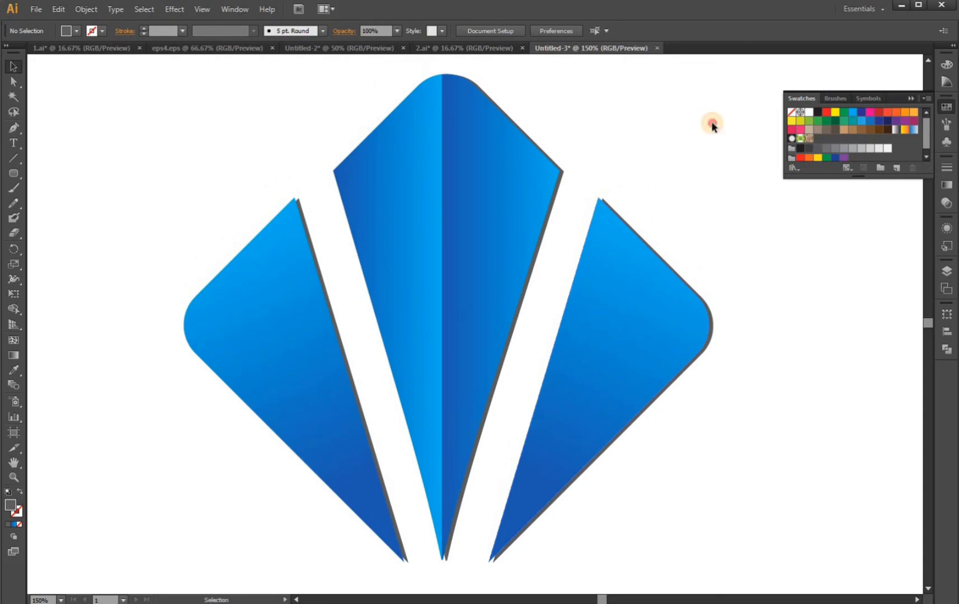